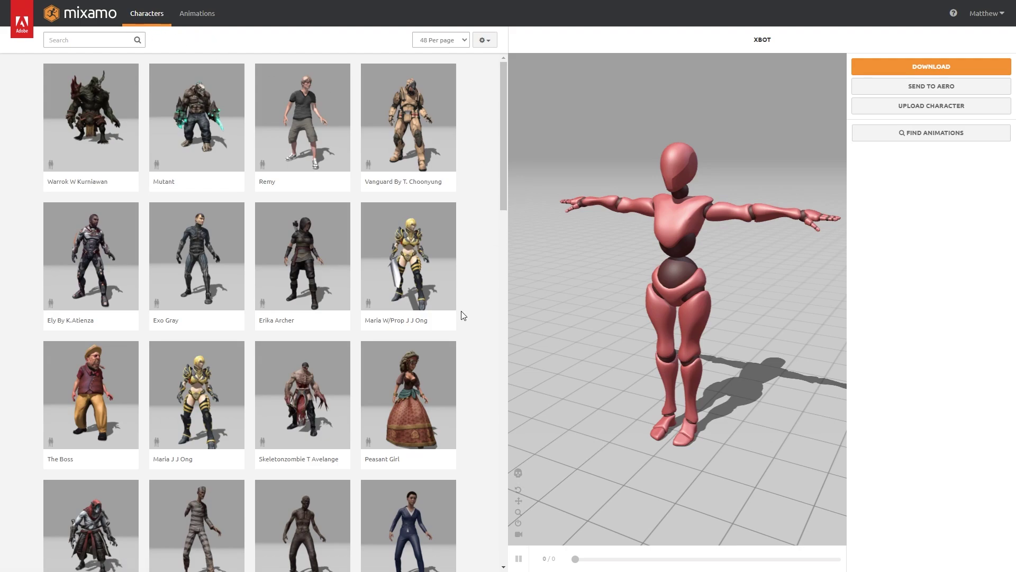
Choose the armoured Paladin from the character library and turn the preview to see it from the front
scroll(461, 316, down, 15)
scroll(462, 321, down, 12)
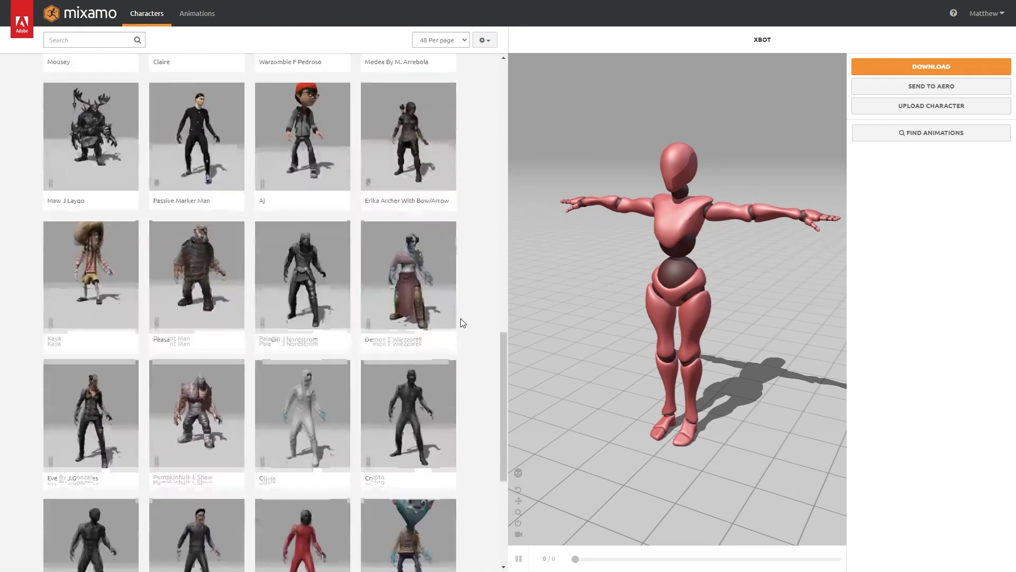
scroll(454, 324, up, 5)
click(316, 224)
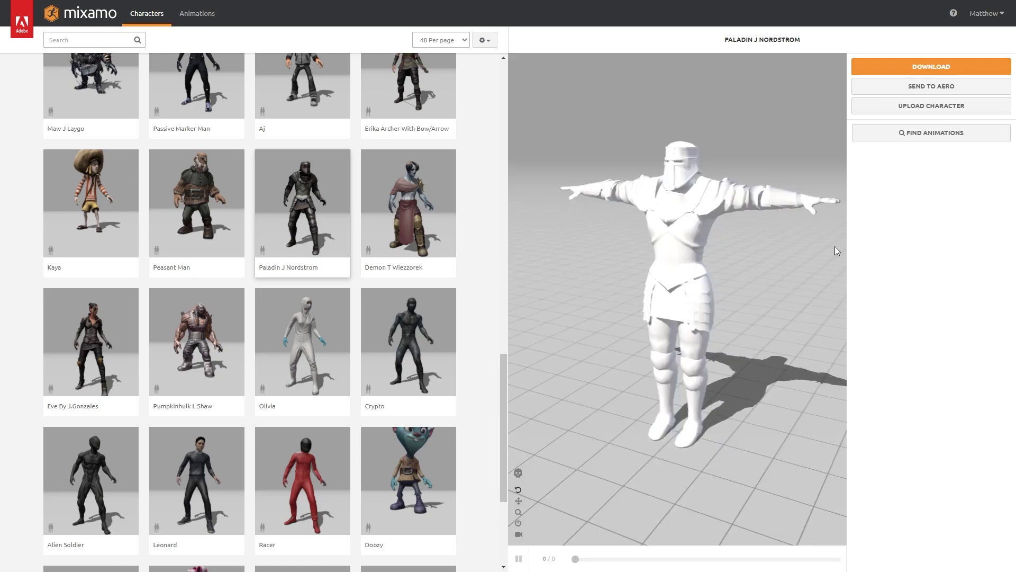
mouse_move(728, 286)
mouse_down()
mouse_move(644, 284)
mouse_move(823, 286)
mouse_move(730, 283)
mouse_move(739, 281)
mouse_up()
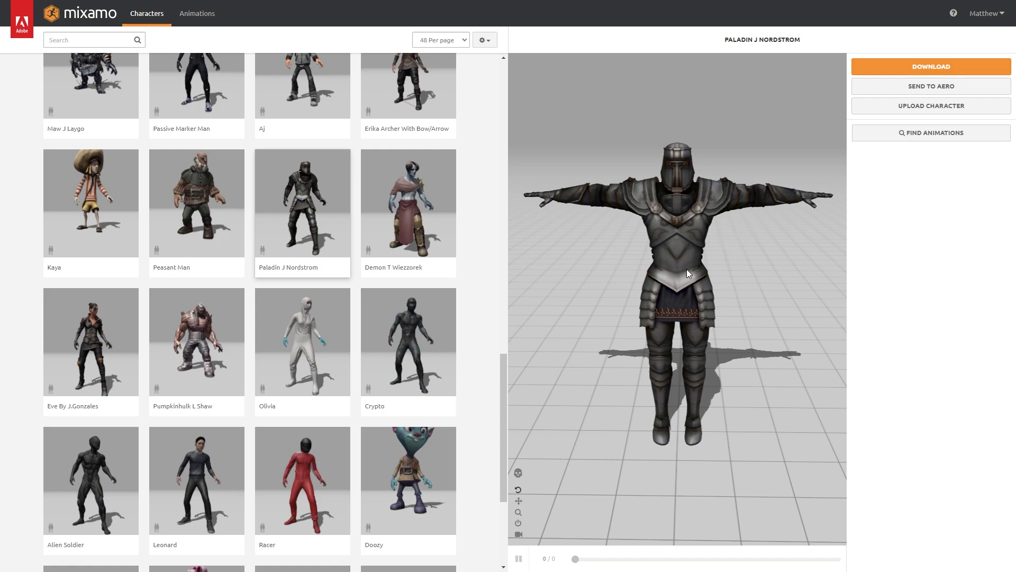
Download the Paladin character as FBX Binary in T-pose and save it in the Downloads folder
click(935, 65)
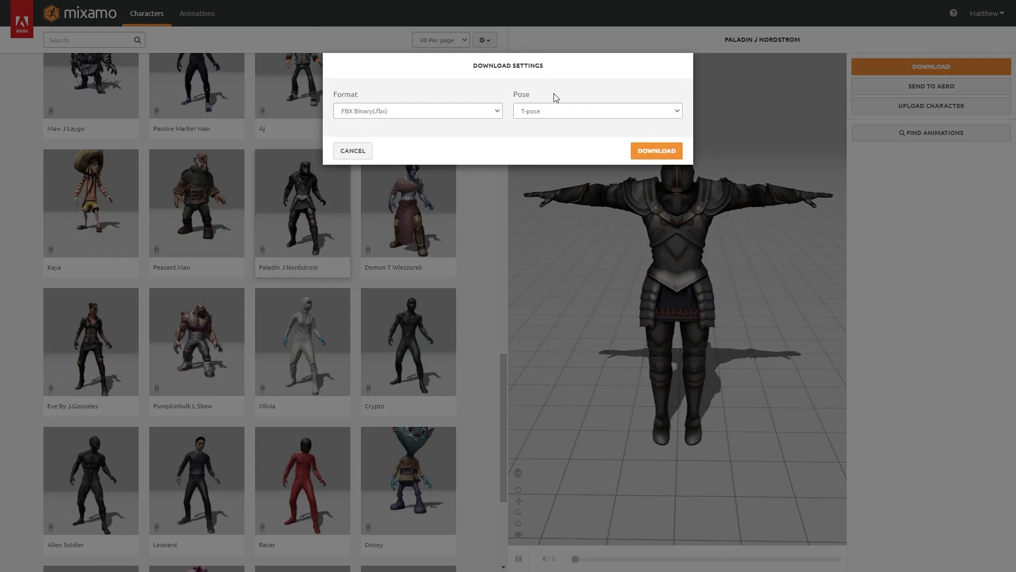
click(656, 153)
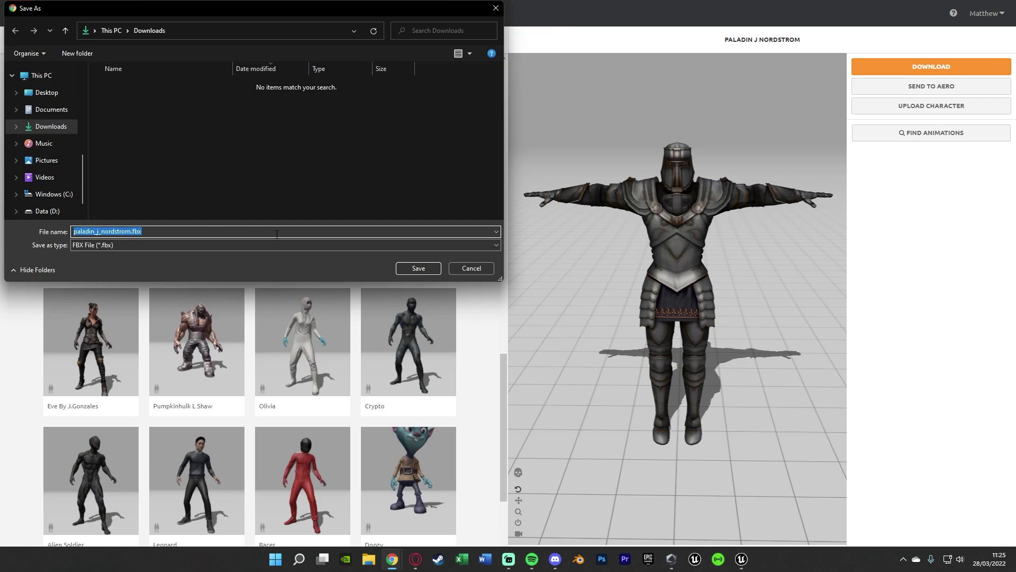
key(Return)
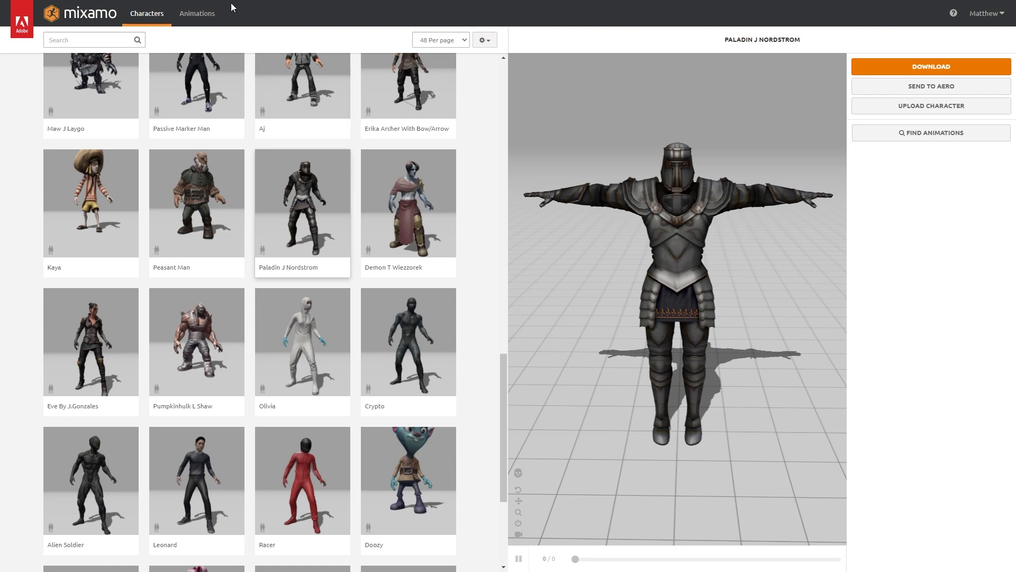
Search the animation library for "idle" and apply the Breathing Idle animation to the Paladin
click(206, 23)
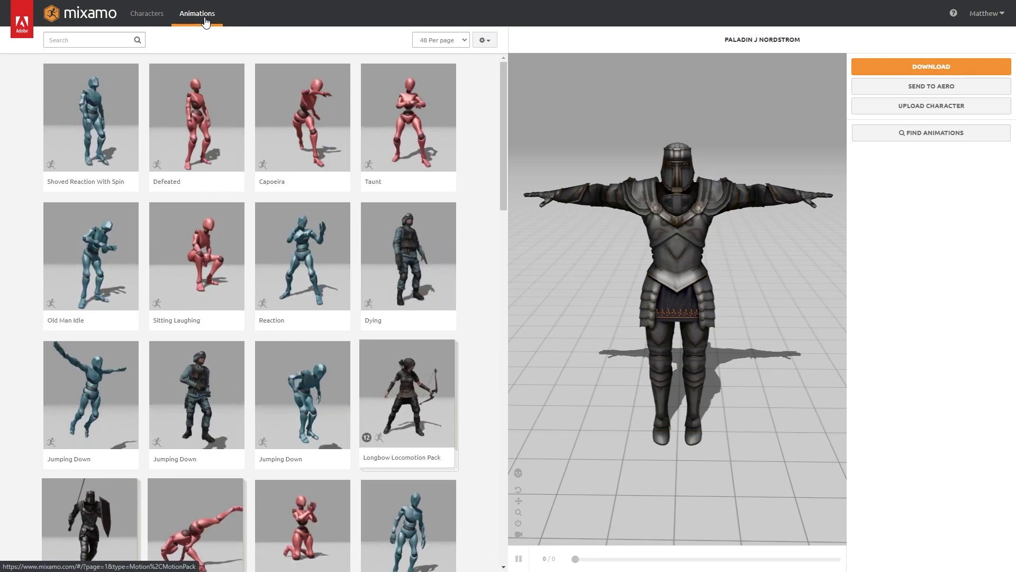
scroll(159, 370, down, 3)
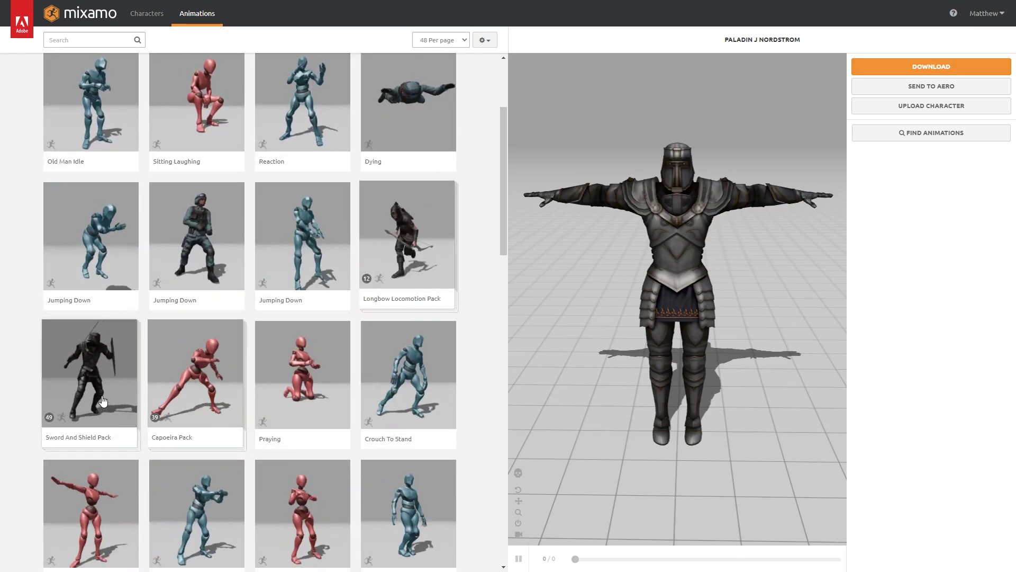
scroll(167, 171, up, 3)
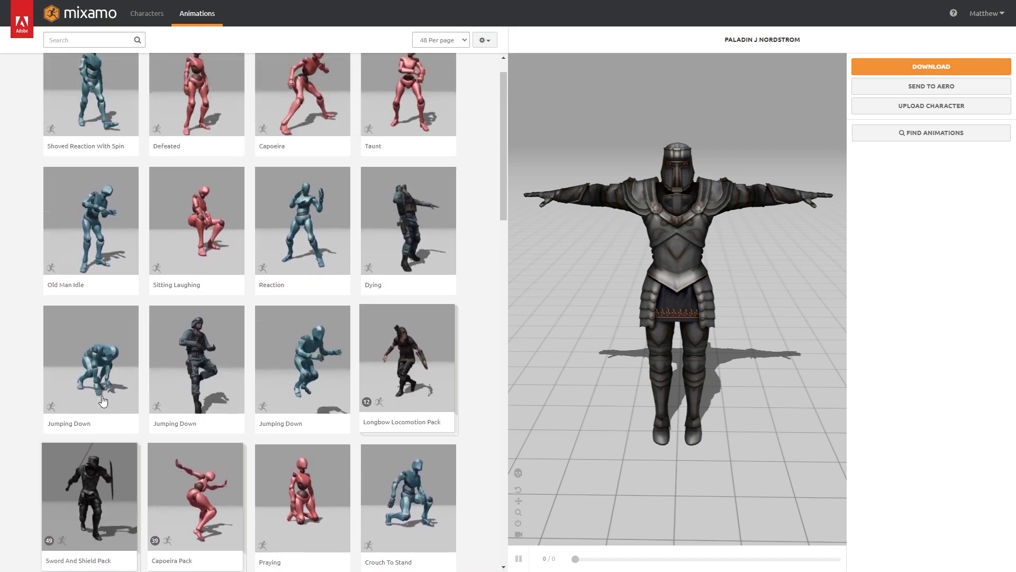
scroll(167, 171, down, 15)
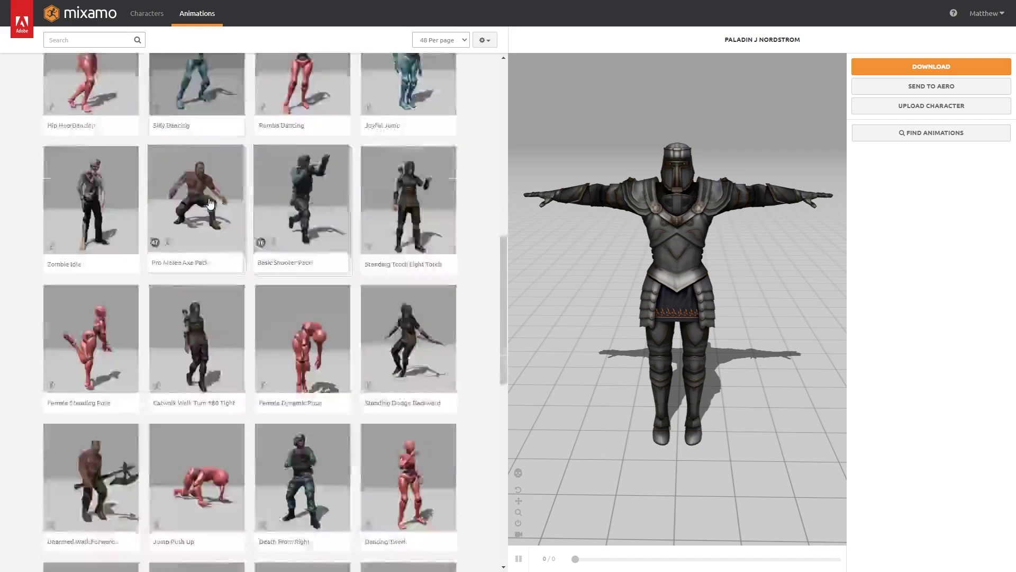
scroll(211, 204, down, 5)
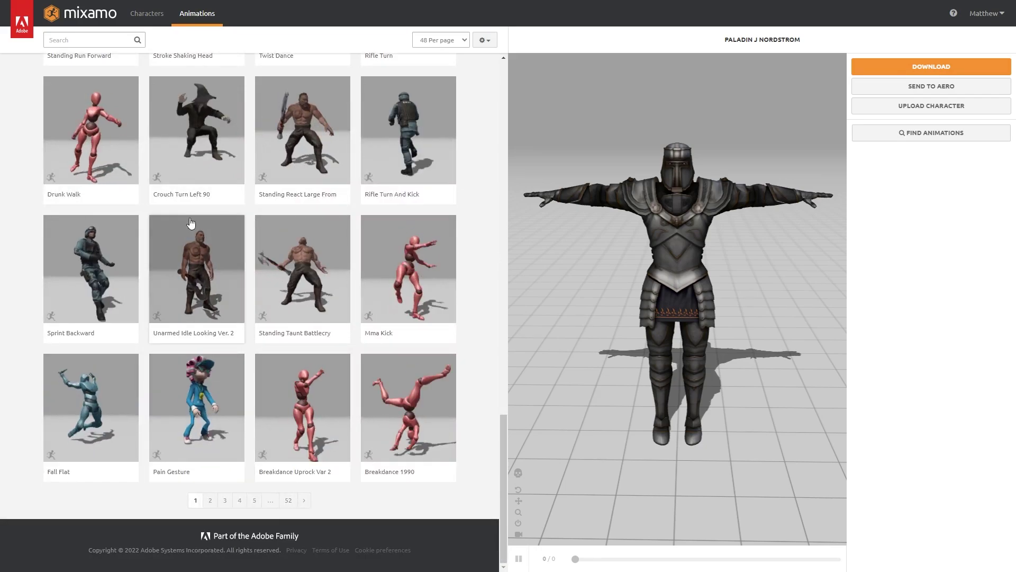
click(100, 40)
text(idle)
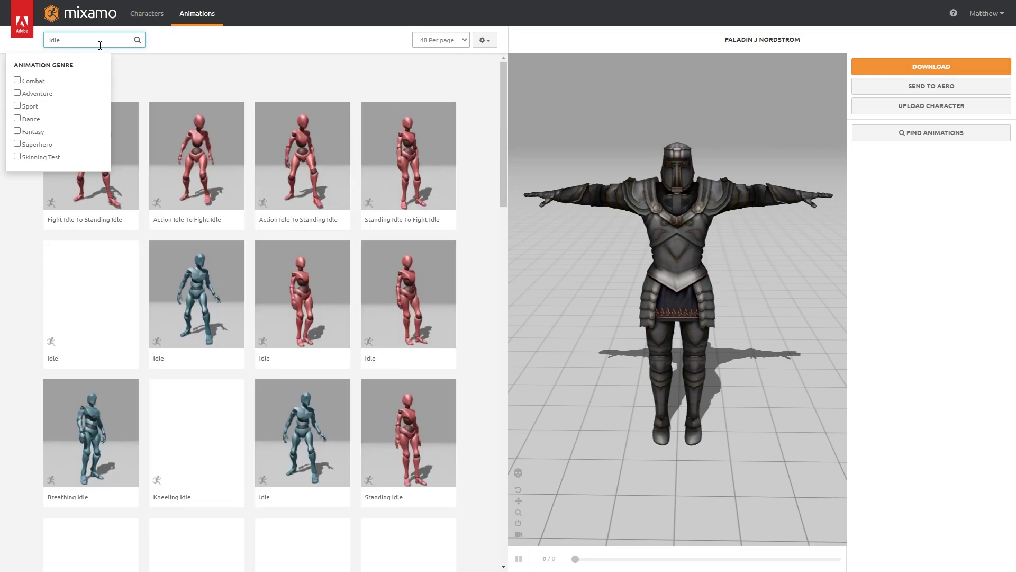
scroll(276, 263, down, 1)
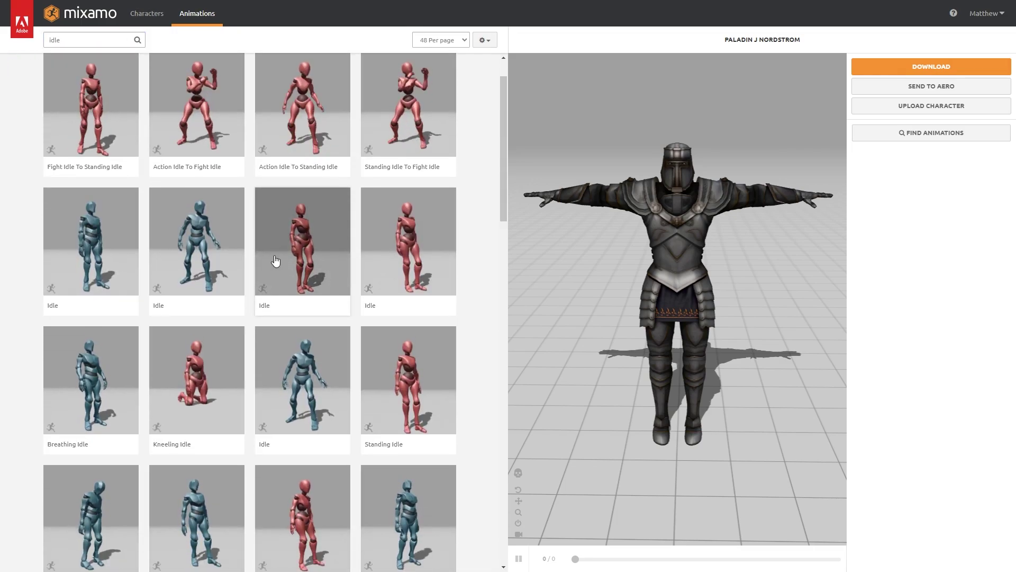
click(90, 382)
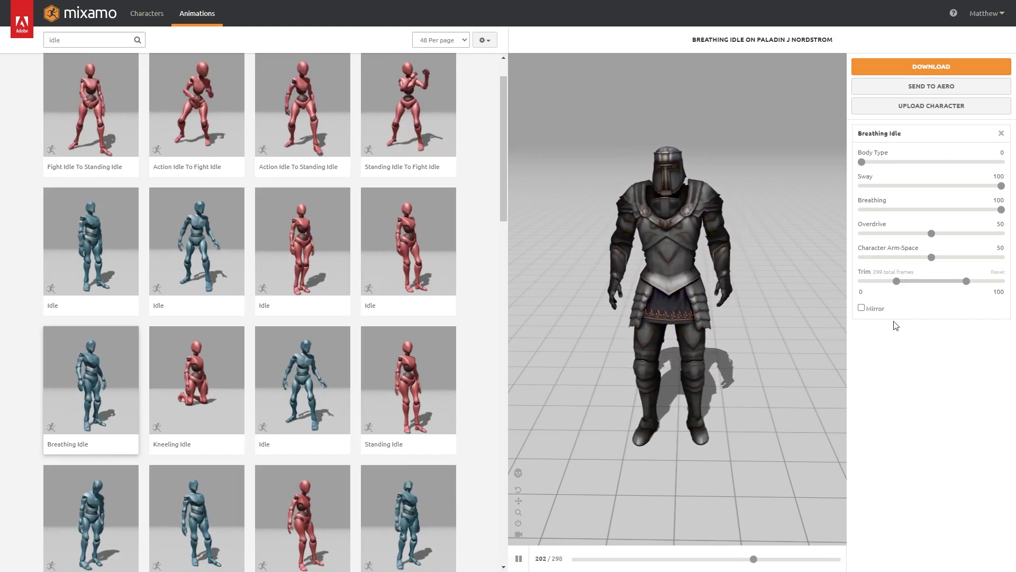
Try Body Type at 46 and Sway at 0, returning them to 0 and 100 respectively
drag(863, 167, 926, 167)
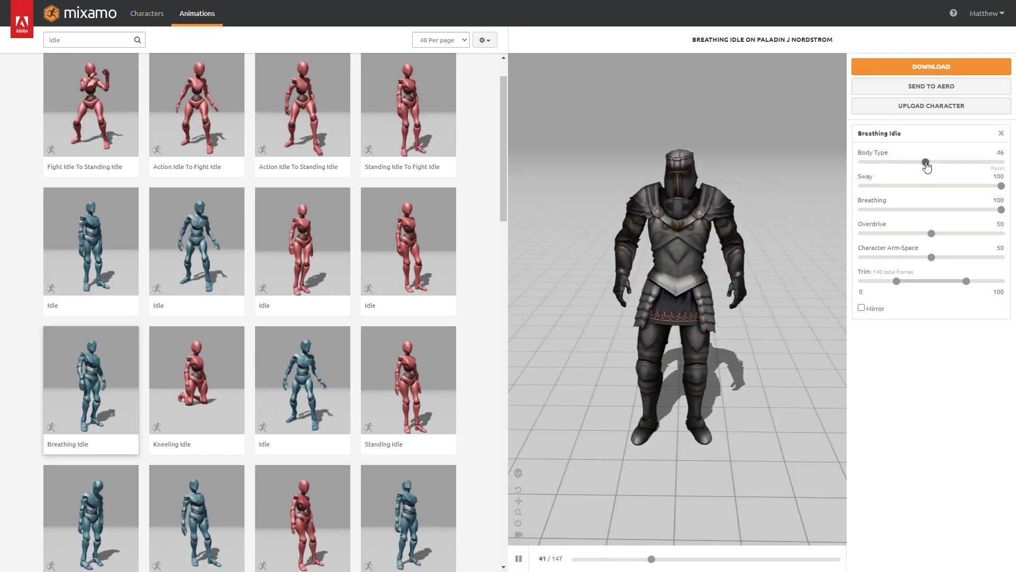
drag(926, 167, 829, 165)
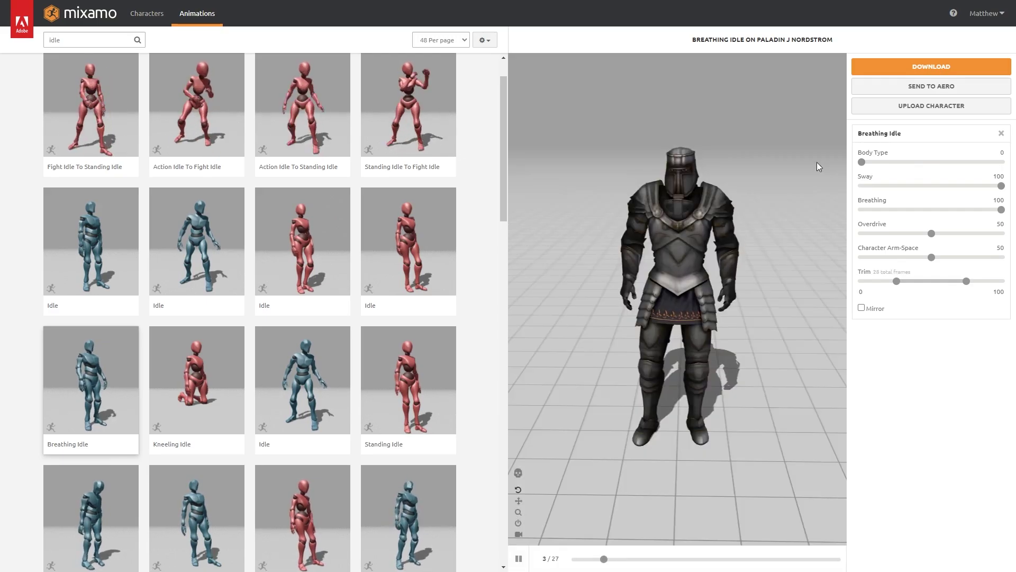
drag(1001, 186, 913, 186)
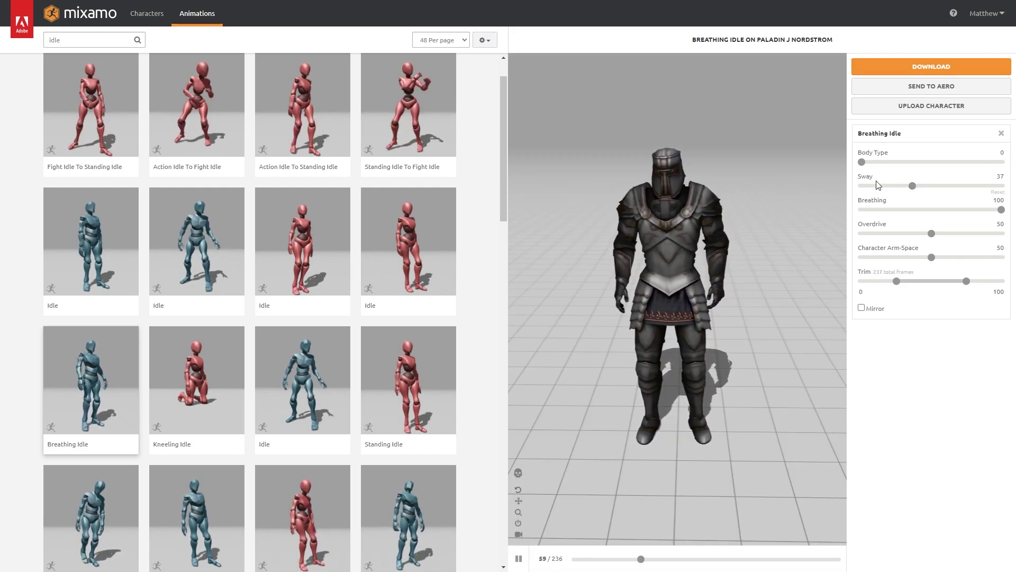
drag(912, 186, 861, 186)
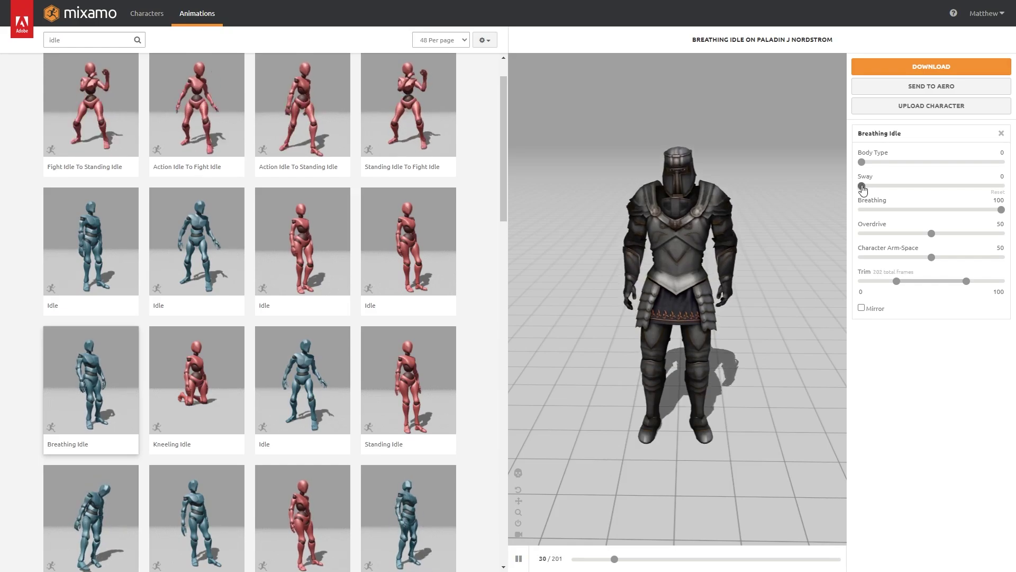
drag(861, 186, 1015, 188)
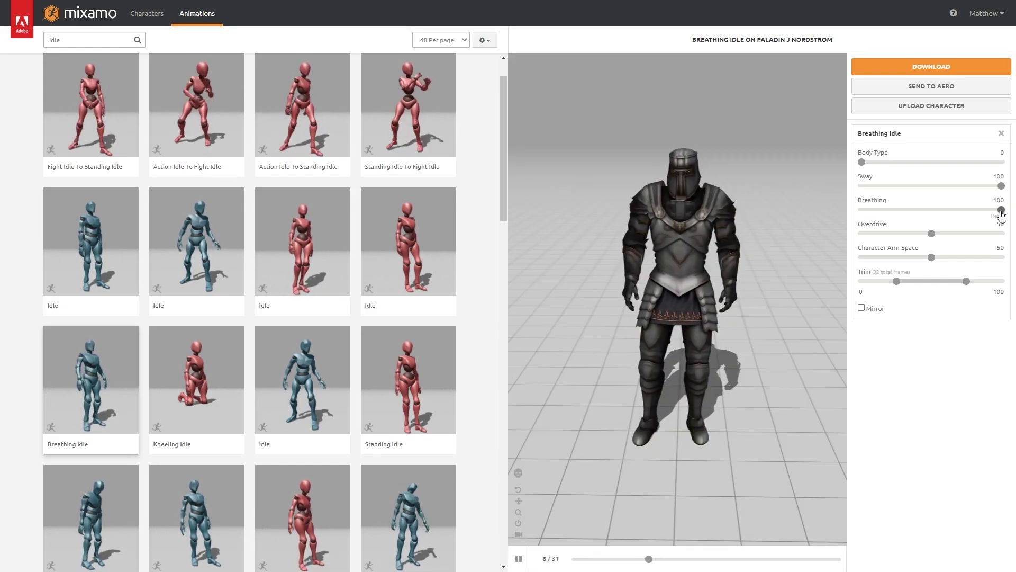
Try Breathing at 80 and Overdrive at 100 and 0, restoring them to 100 and 50 respectively
drag(1002, 210, 973, 210)
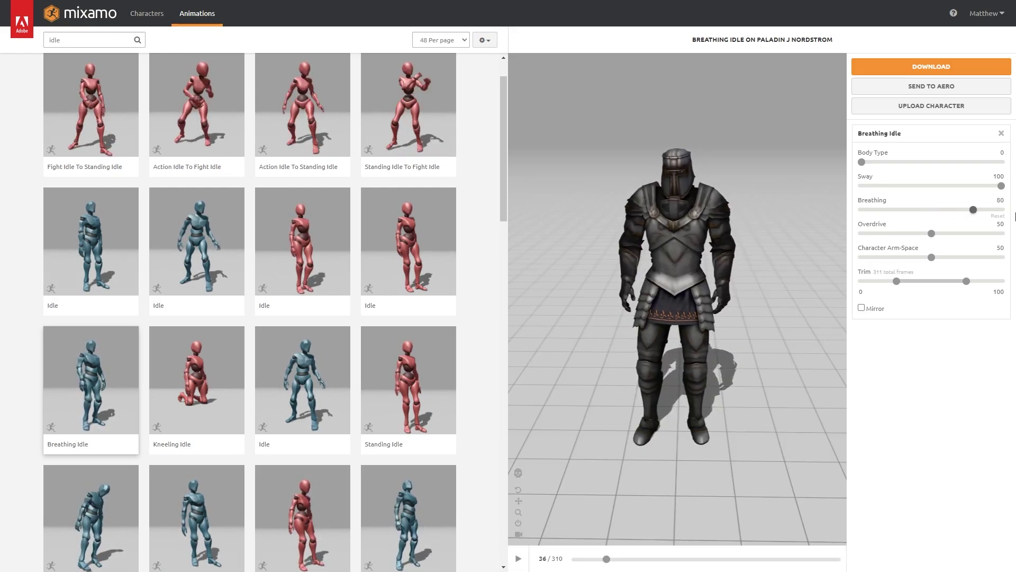
click(1002, 209)
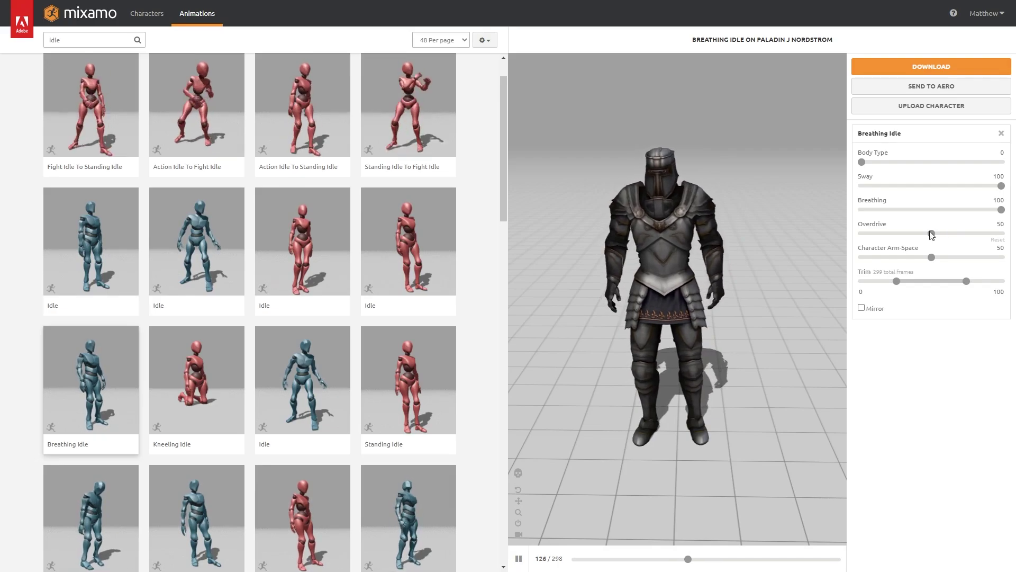
drag(937, 235, 1015, 237)
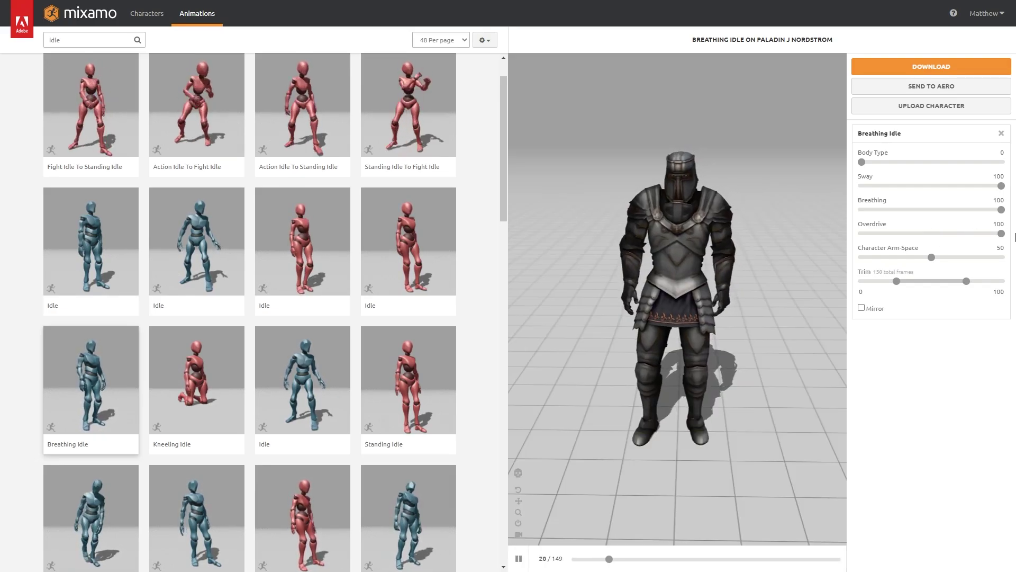
drag(1001, 234, 827, 233)
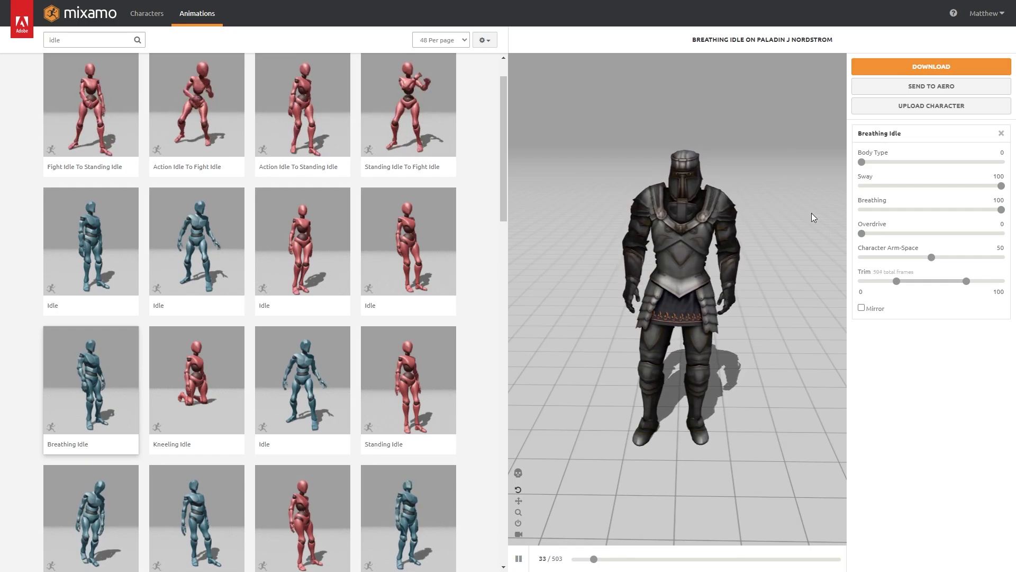
drag(861, 233, 926, 233)
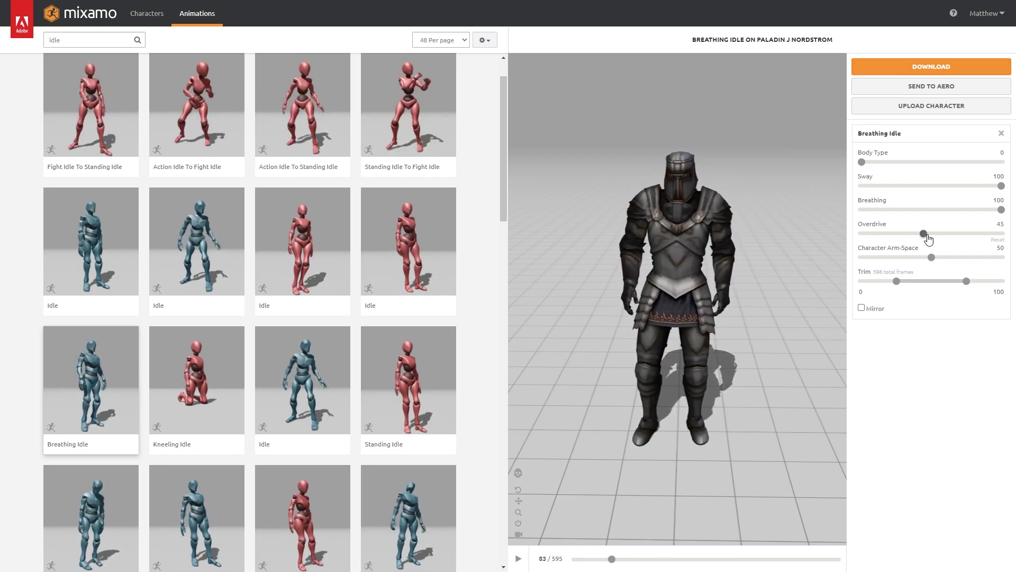
click(998, 240)
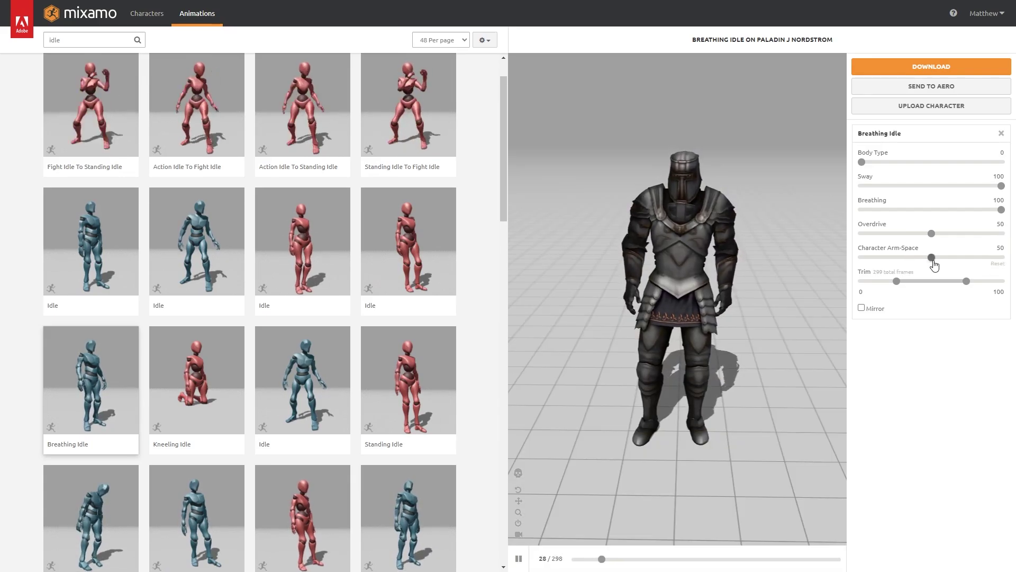
Try Character Arm-Space at 0 and 100 and Trim from -50 to 150, restoring them to 50 and 0 to 100
drag(920, 260, 814, 259)
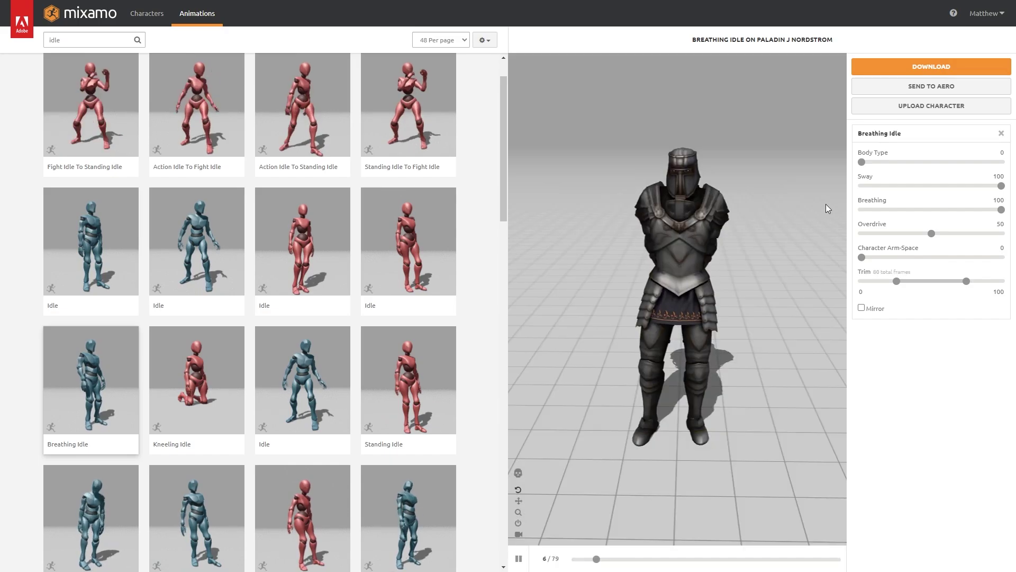
mouse_move(735, 241)
mouse_down()
mouse_move(542, 240)
mouse_move(743, 248)
mouse_up()
drag(862, 257, 1002, 257)
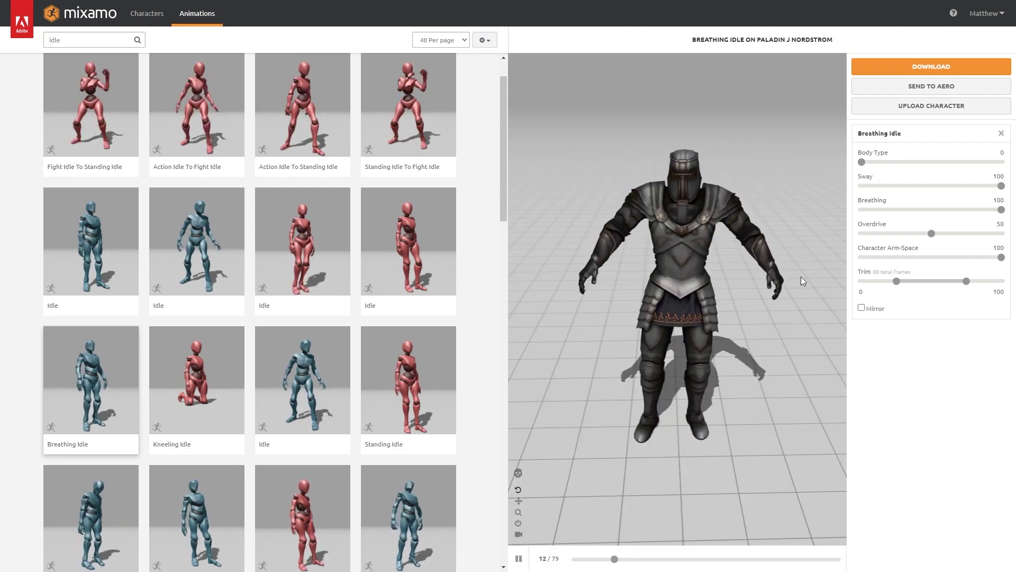
drag(656, 249, 1015, 282)
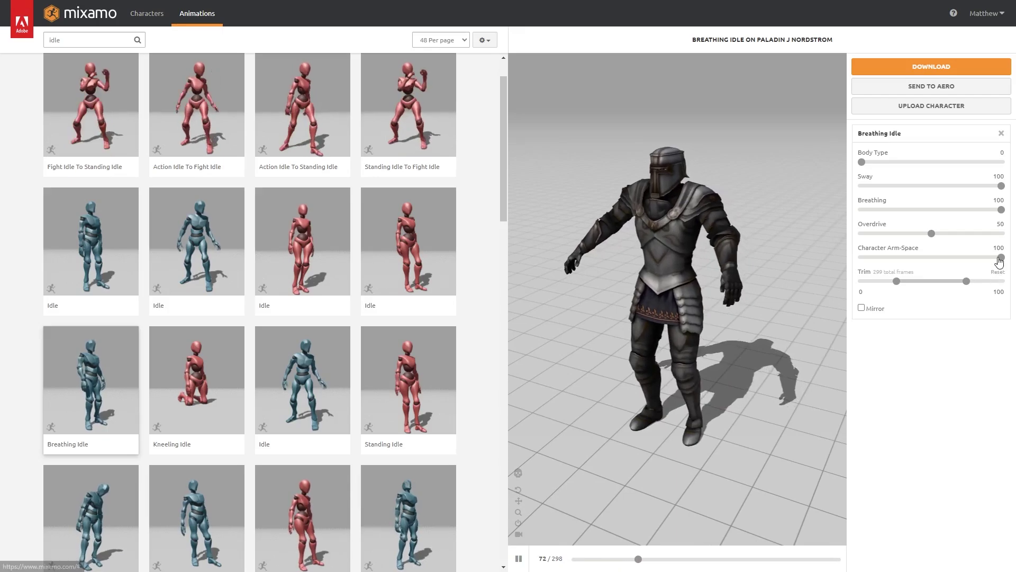
click(999, 272)
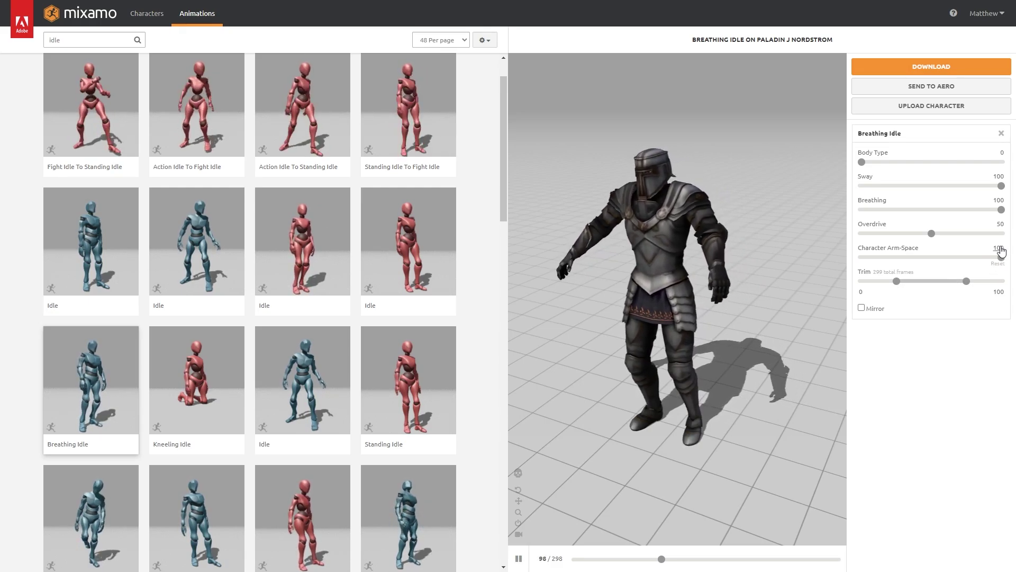
drag(1000, 262, 924, 264)
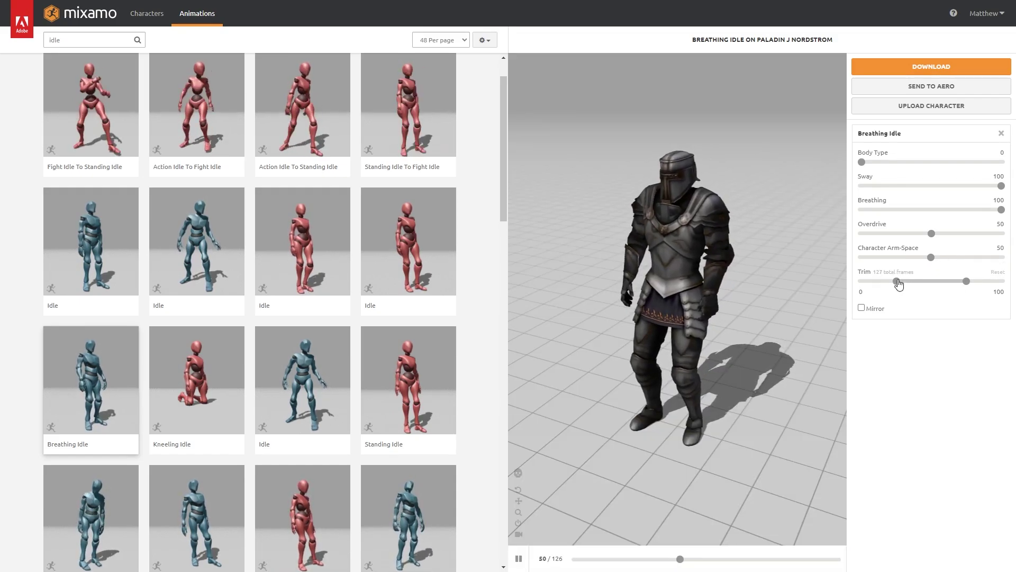
click(899, 282)
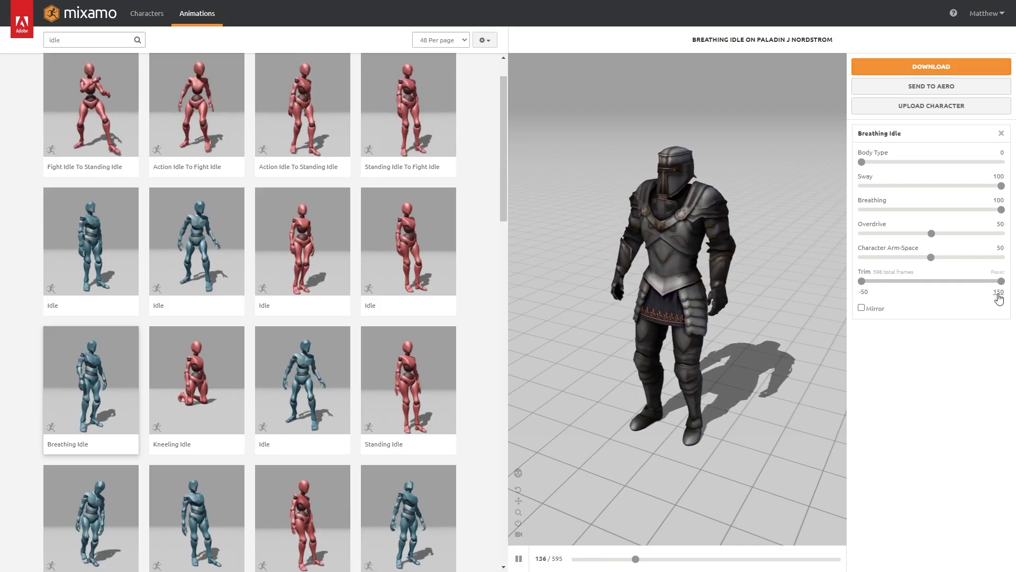
click(998, 273)
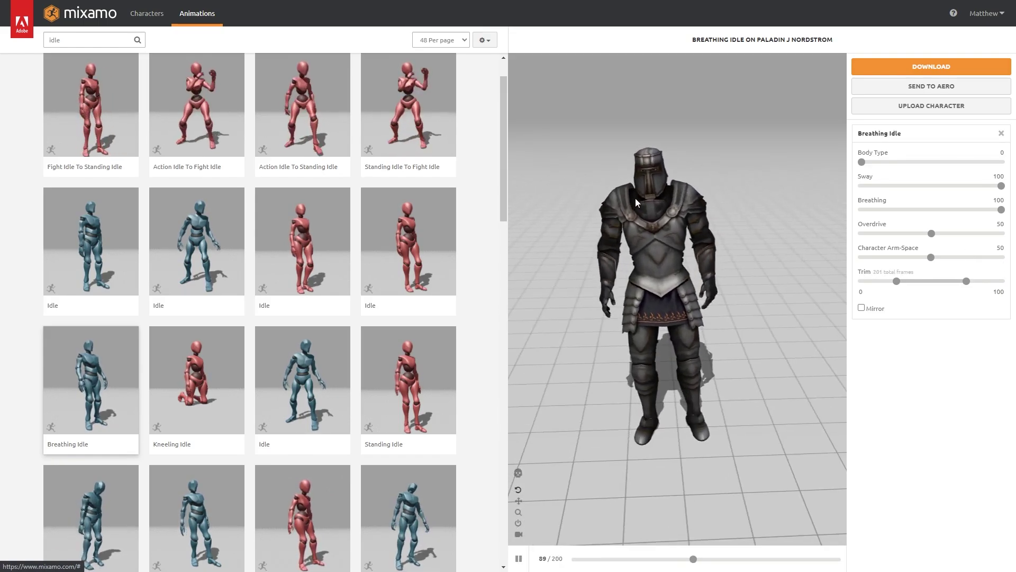
Download the Breathing Idle animation as FBX Binary without skin at 30 frames per second, saving it as Breathing Idle.fbx in Downloads
click(907, 66)
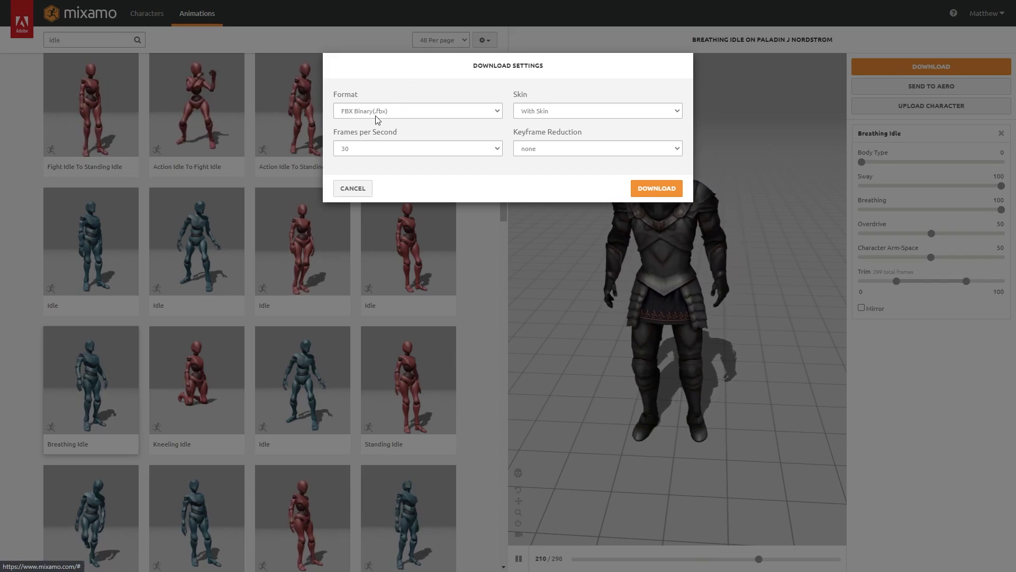
click(535, 132)
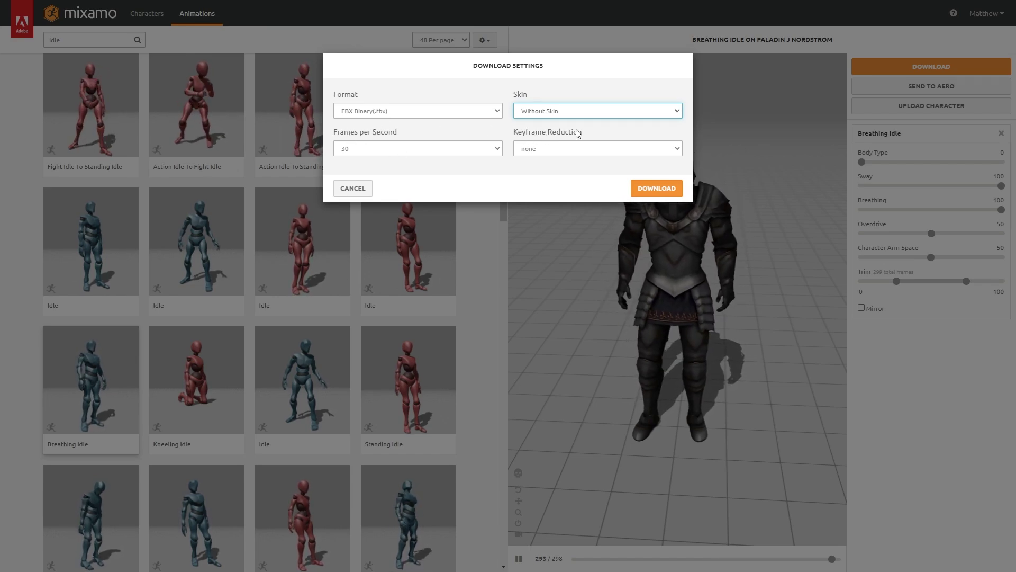
click(658, 190)
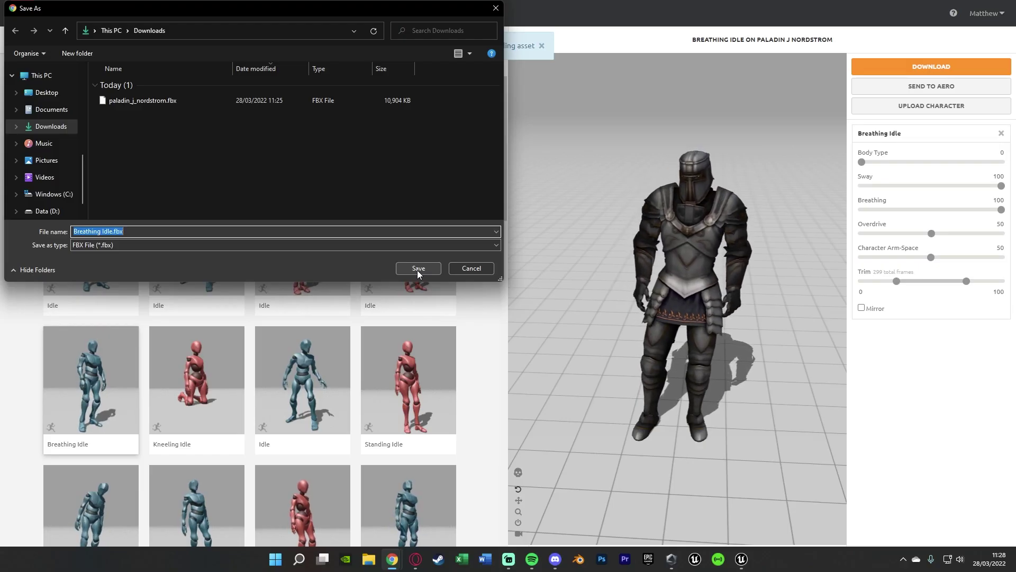
click(418, 268)
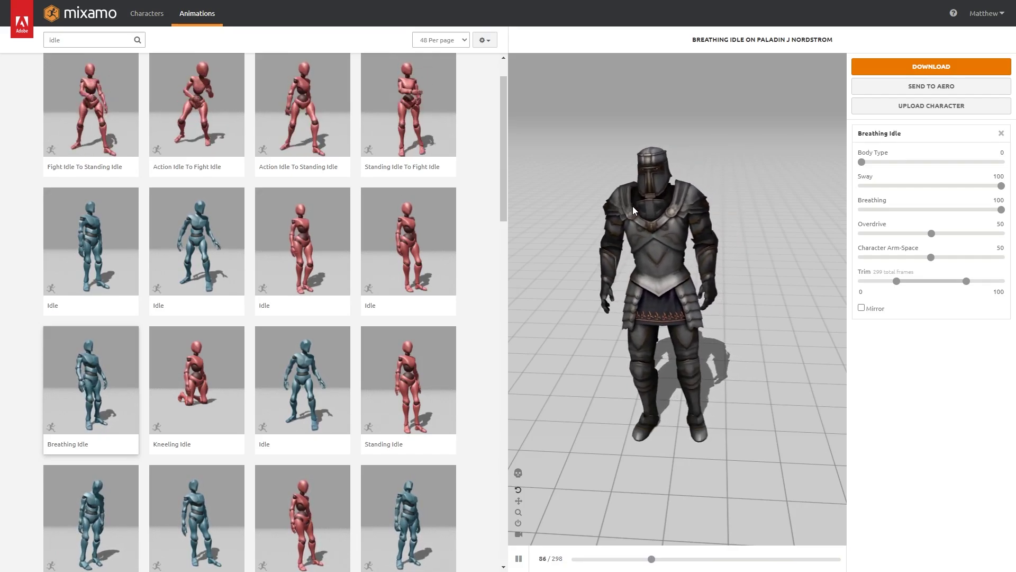
Search the animation library for "walk", preview the crouching Walking animation, and apply the upright Walking animation beside Catwalk Walk's row to the Paladin
triple_click(76, 40)
text(walk)
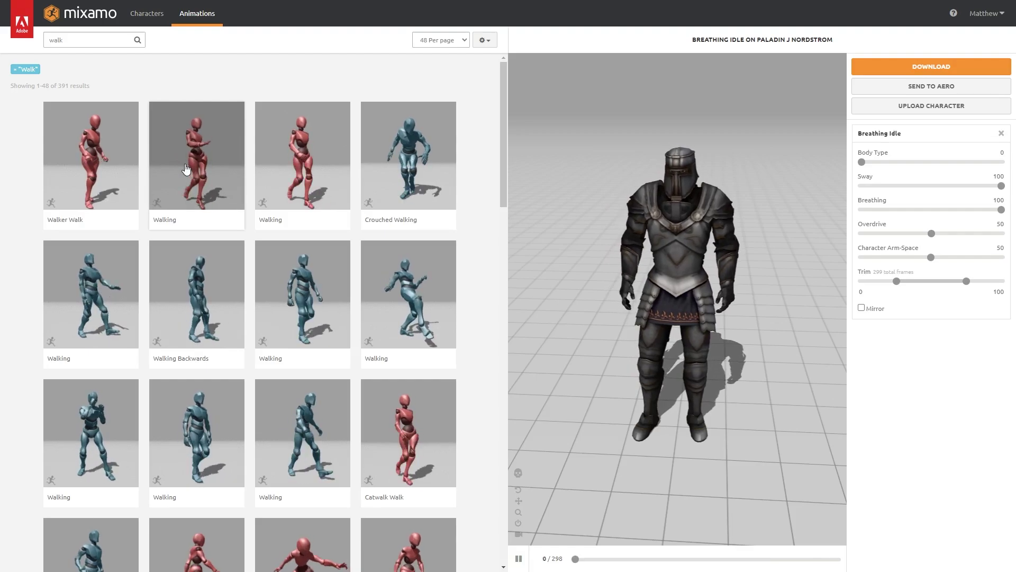
click(419, 269)
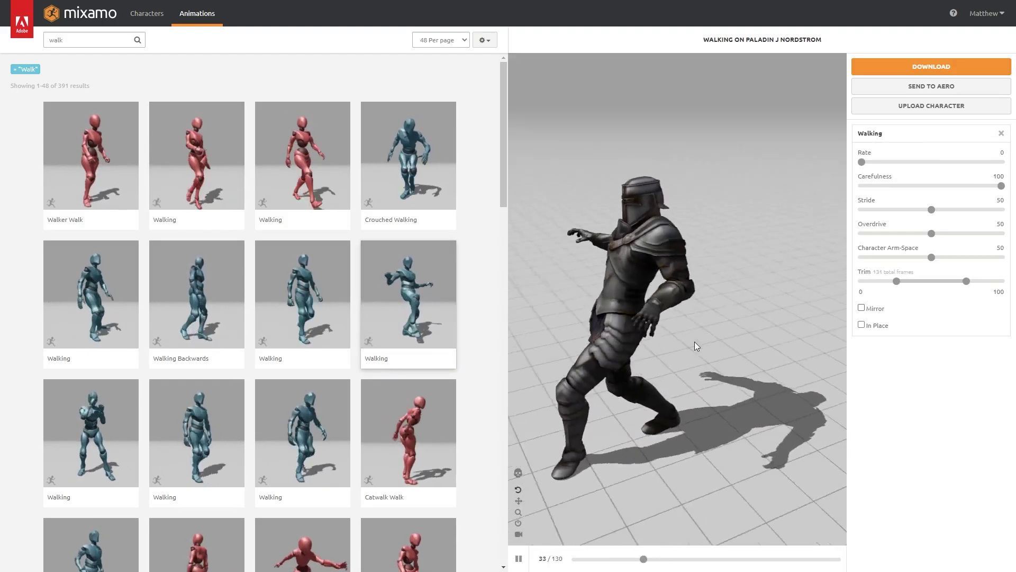
scroll(272, 276, down, 3)
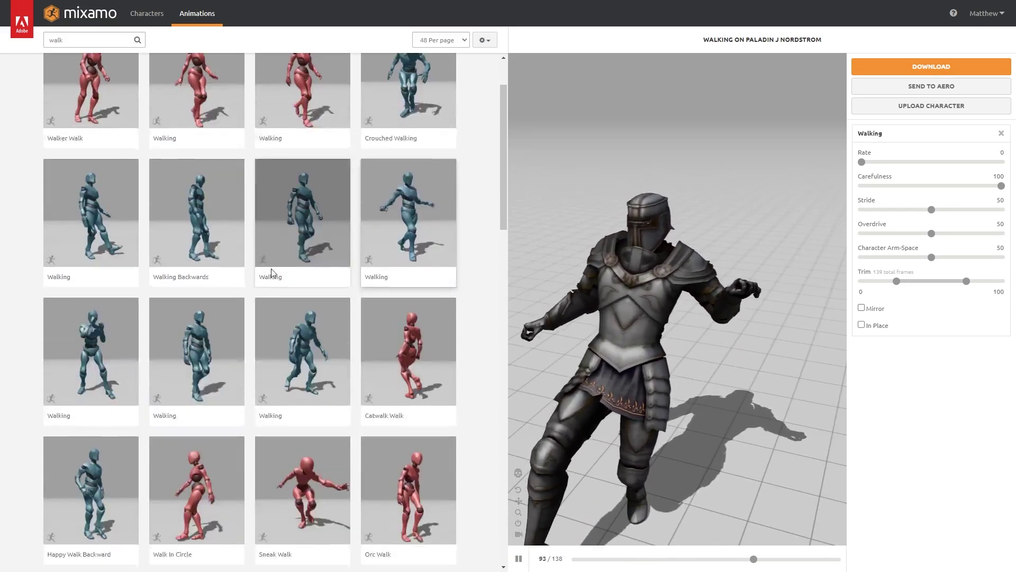
click(207, 289)
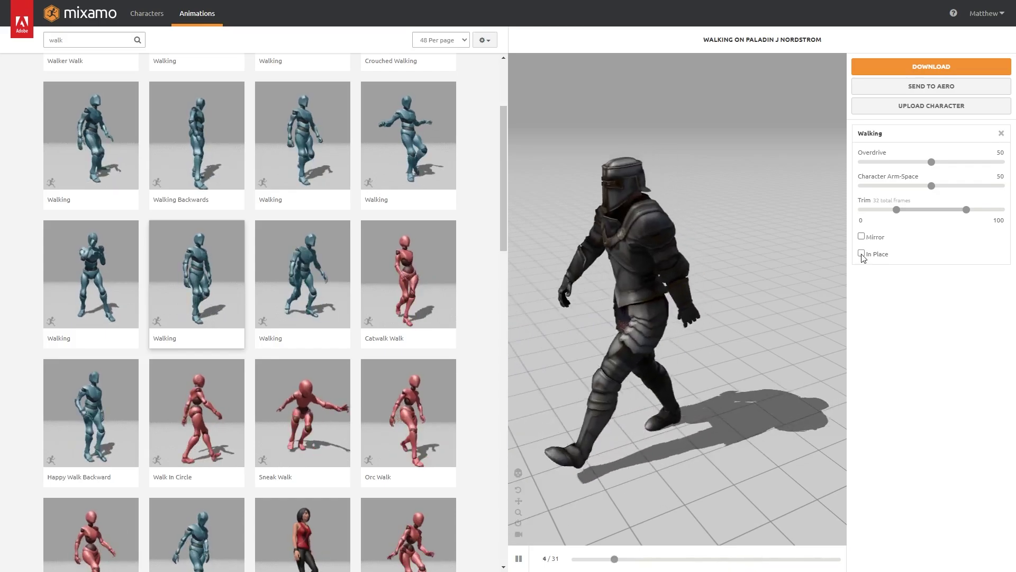
Set the Walking animation to In Place with Mirror off and download it as FBX Binary without skin at 30 frames per second
click(861, 254)
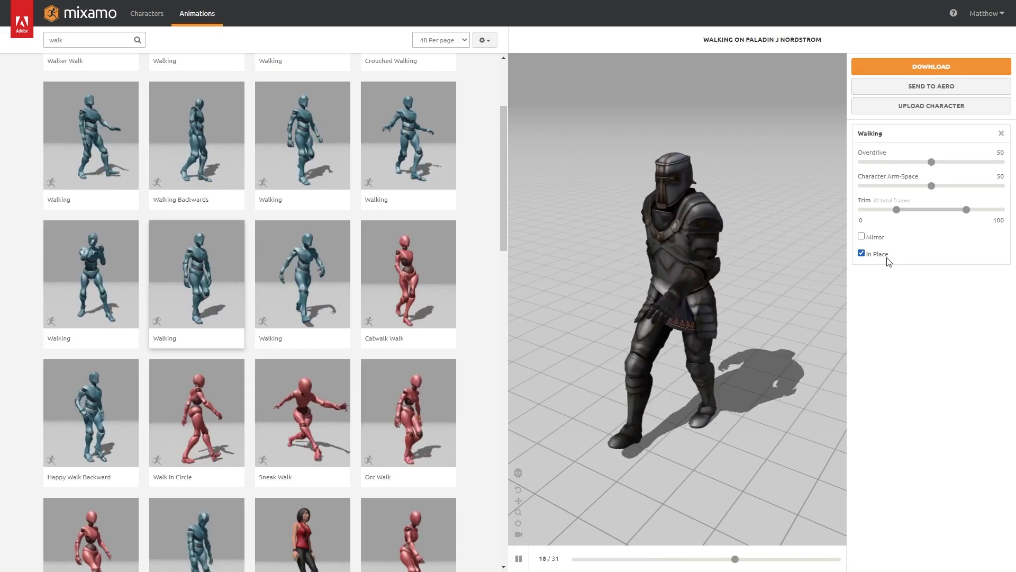
click(862, 237)
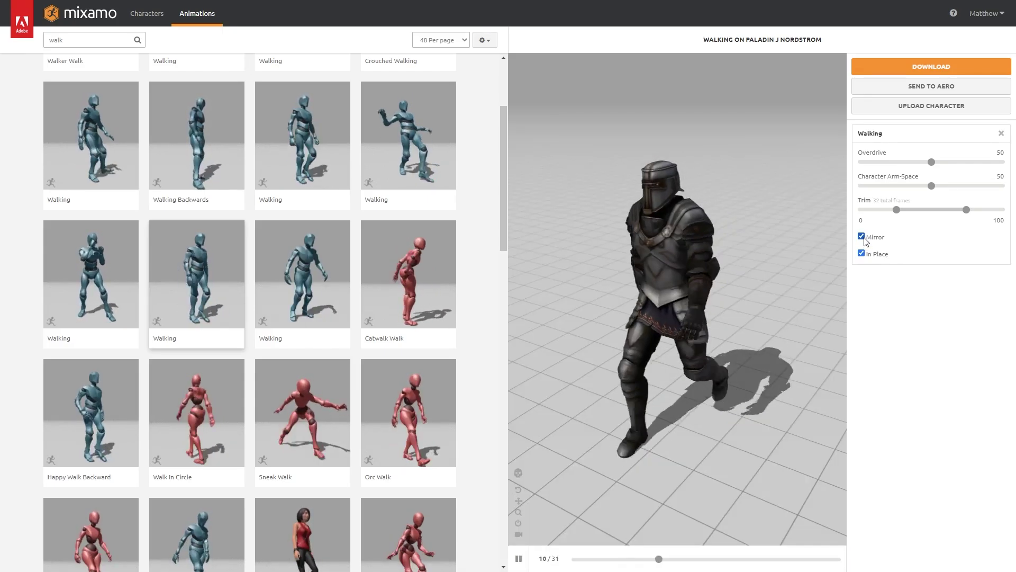
click(861, 237)
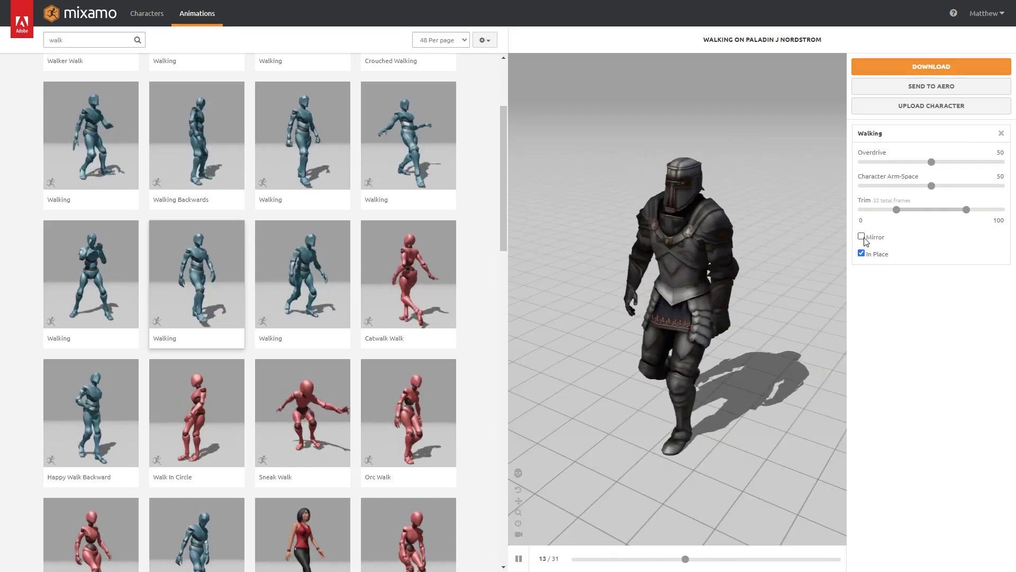
click(903, 72)
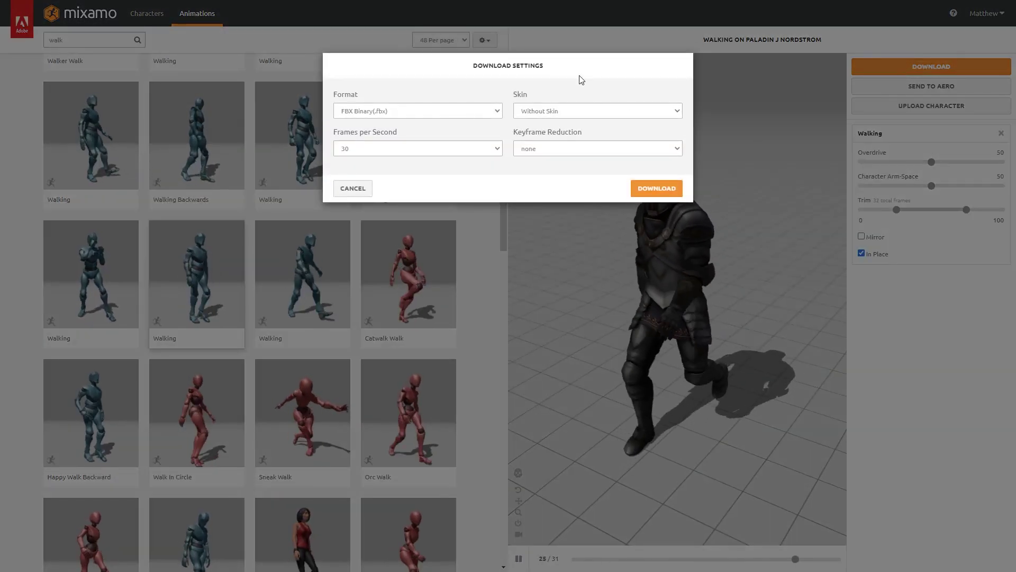
click(640, 186)
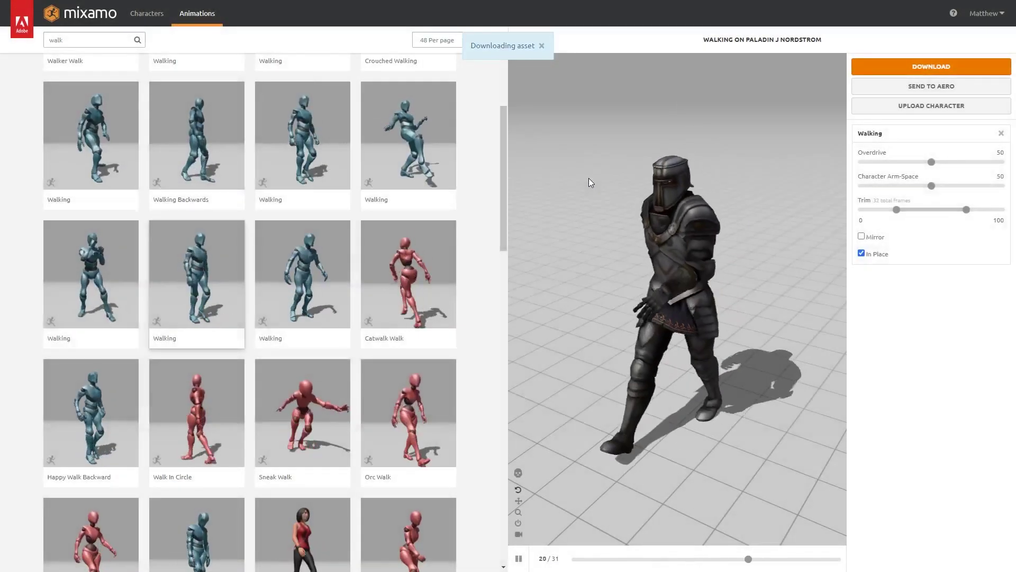
Search the animation library for "run" and apply the Running animation to the Paladin
click(89, 46)
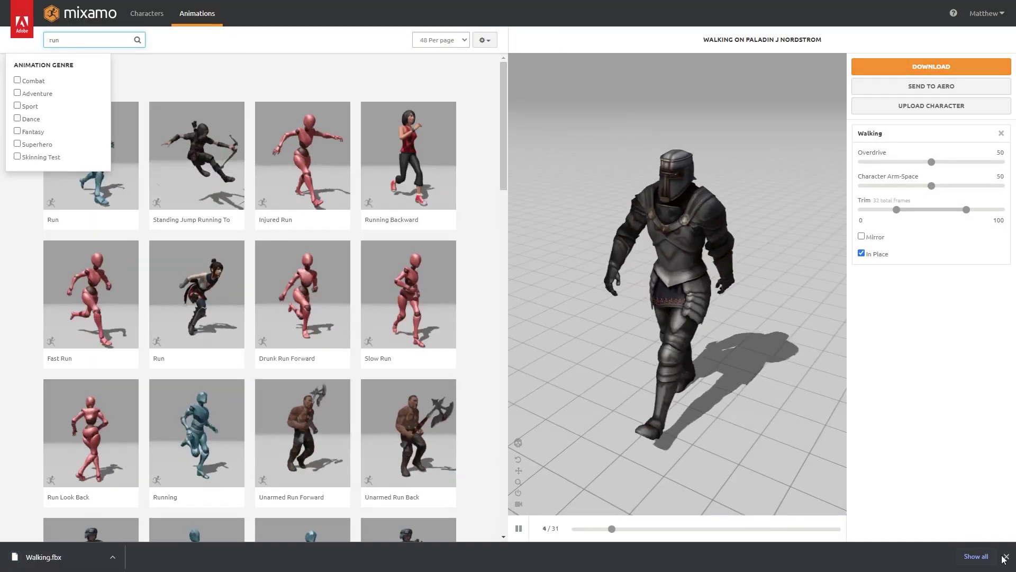
click(1005, 557)
click(240, 74)
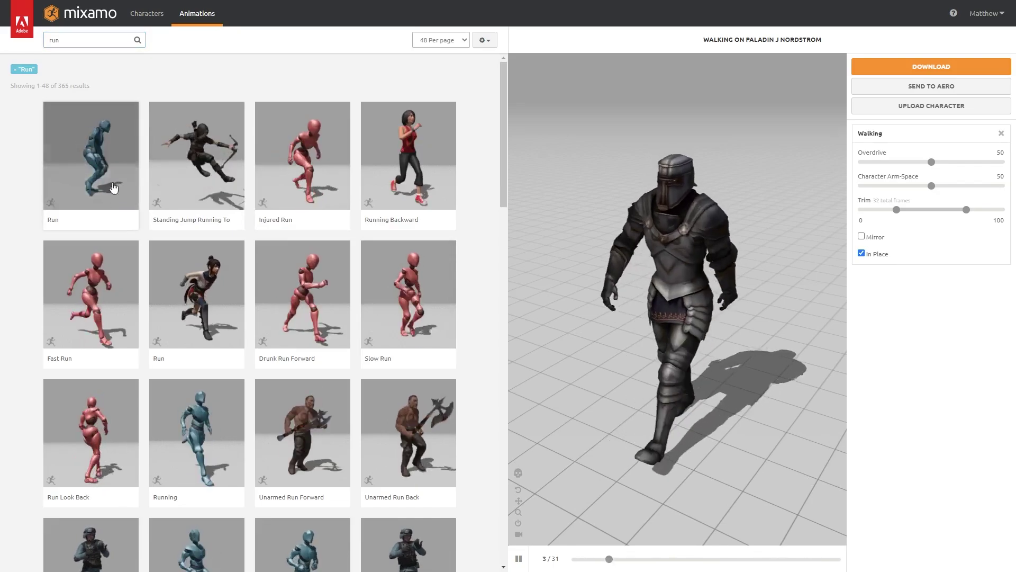
click(199, 434)
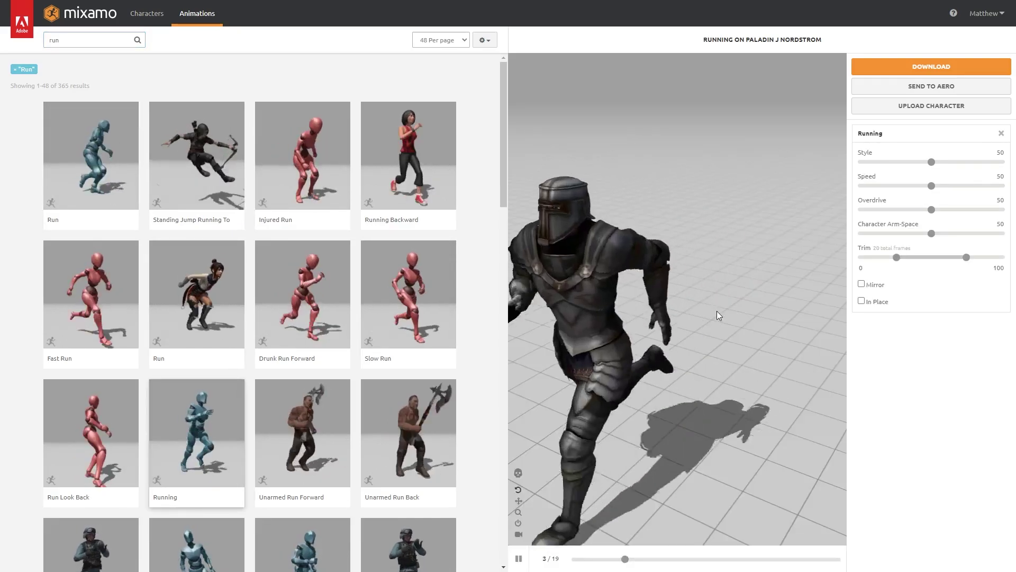
Set the Running animation to In Place and download it as FBX Binary without skin at 30 frames per second
click(862, 301)
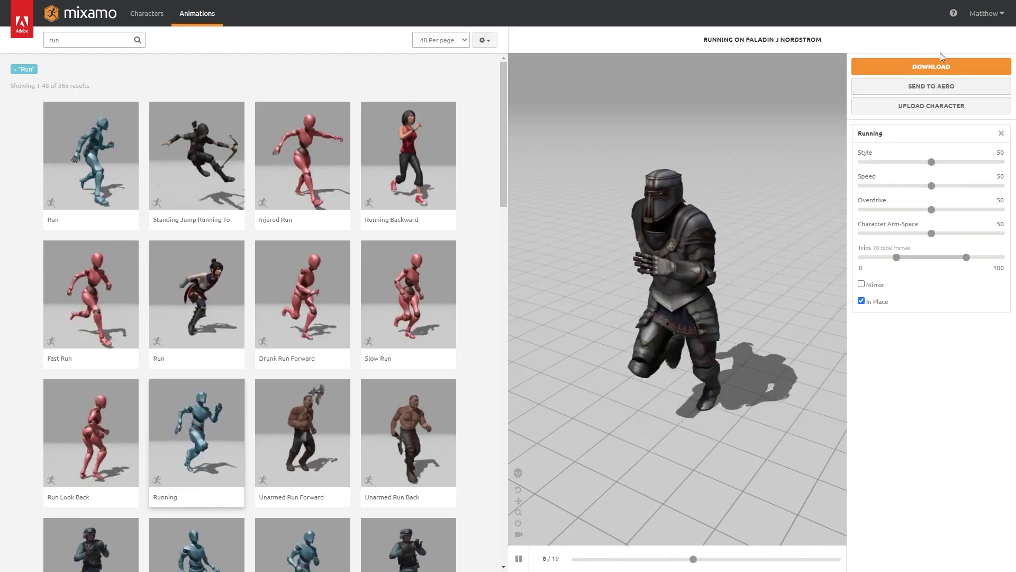
click(926, 67)
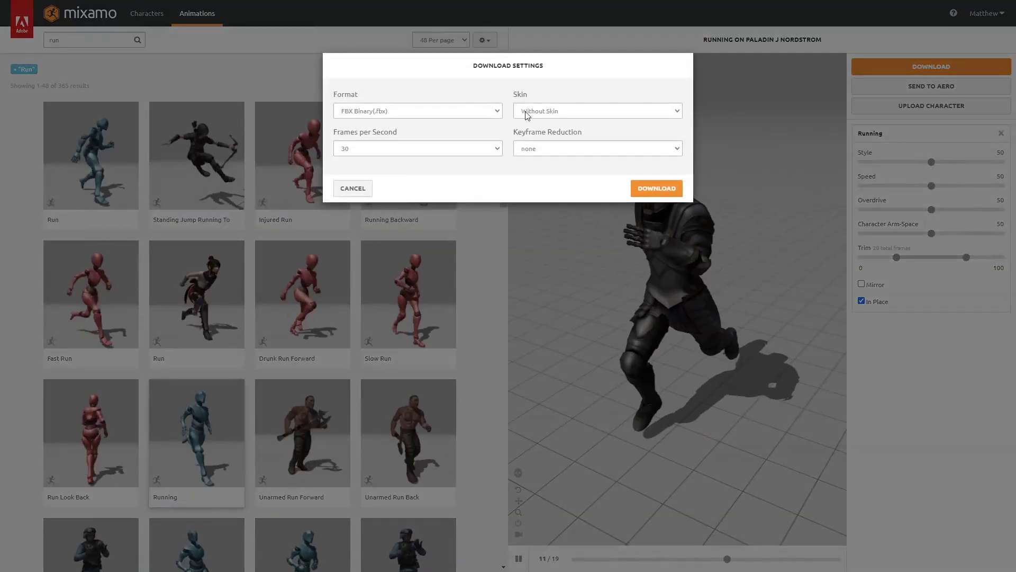
click(656, 190)
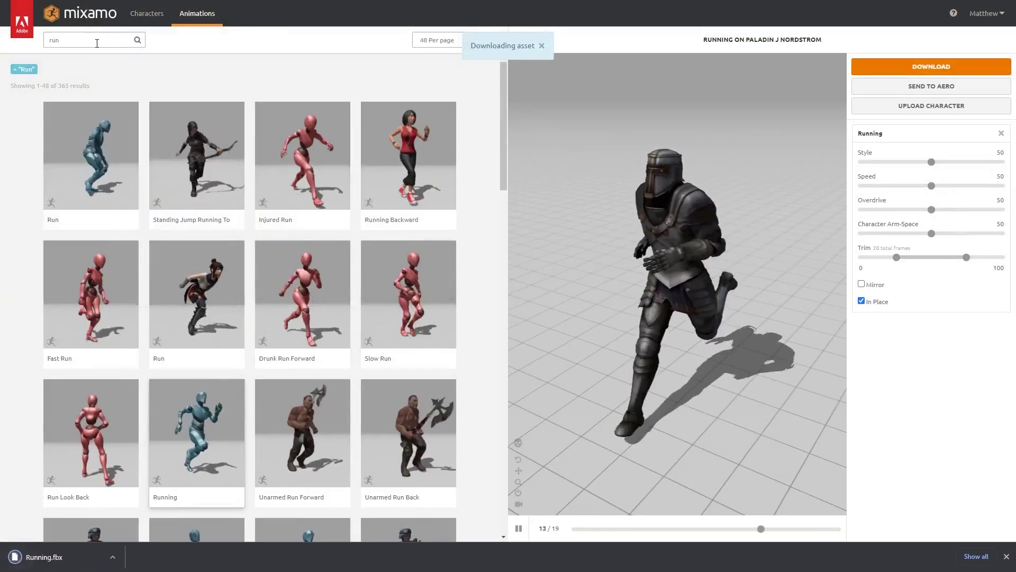
Search the animation library for "jump", preview Jumping, and apply the Jumping Up animation to the Paladin
triple_click(97, 40)
key(BackSpace)
text(jump)
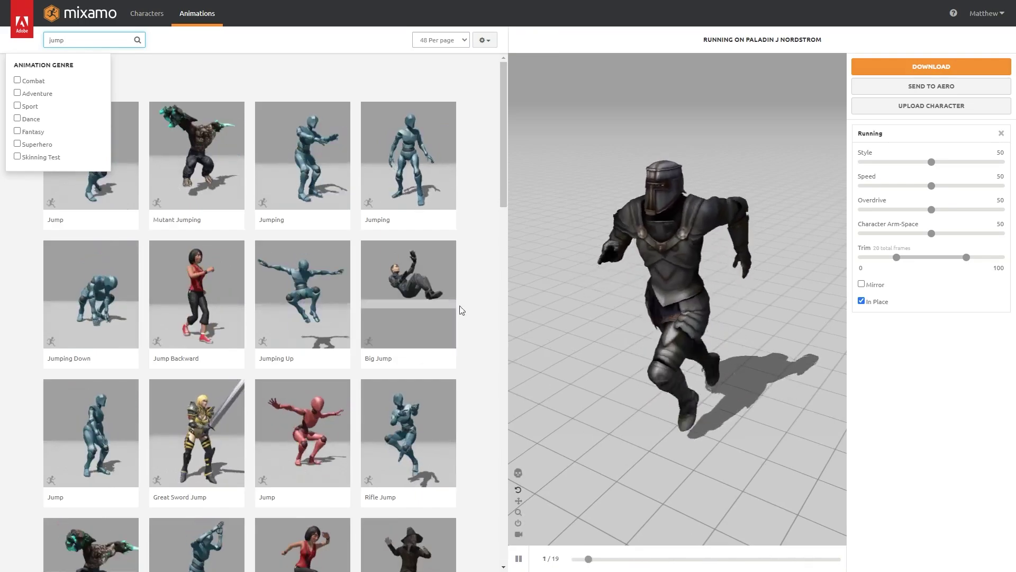
click(322, 93)
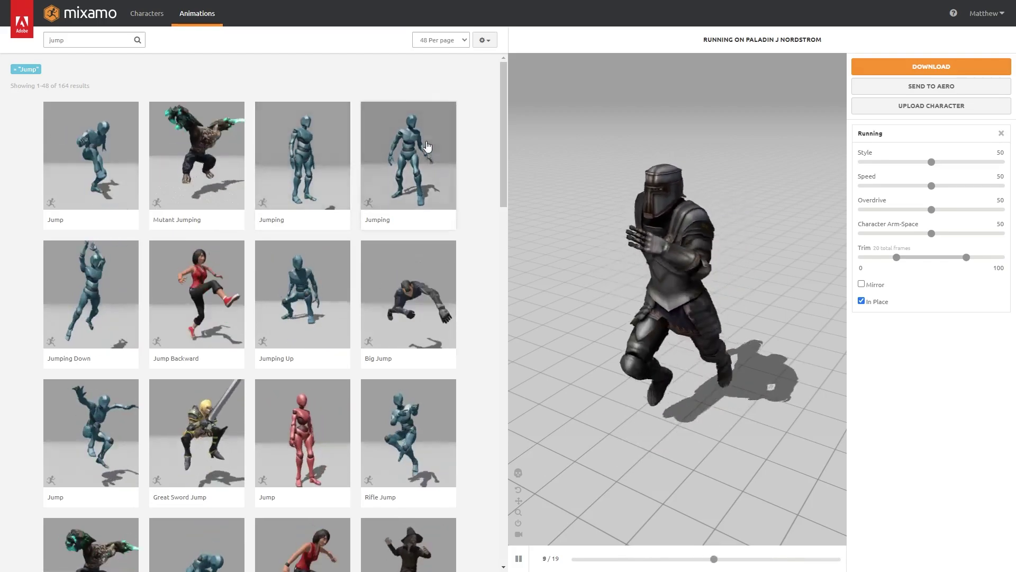
click(428, 146)
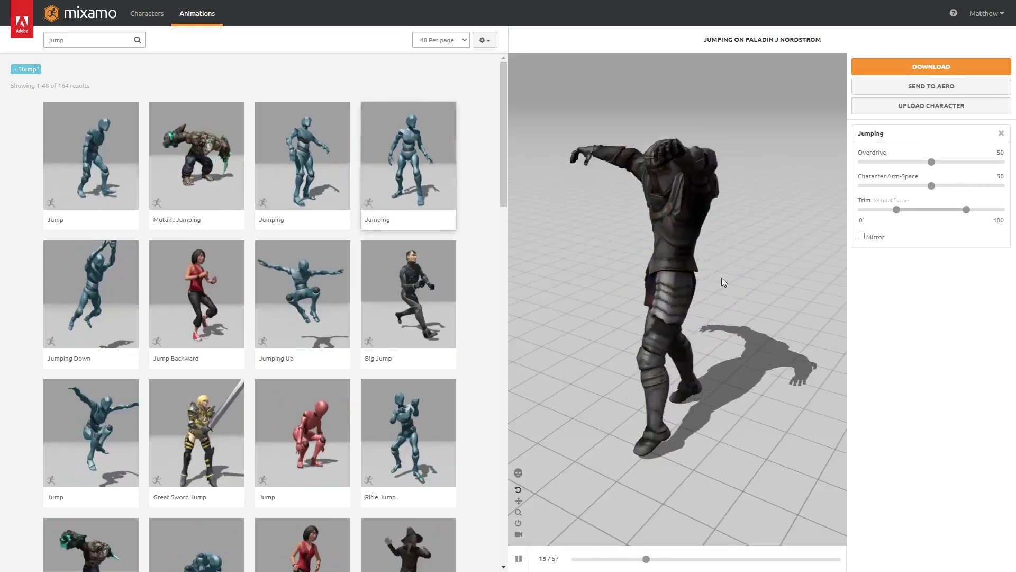
click(351, 308)
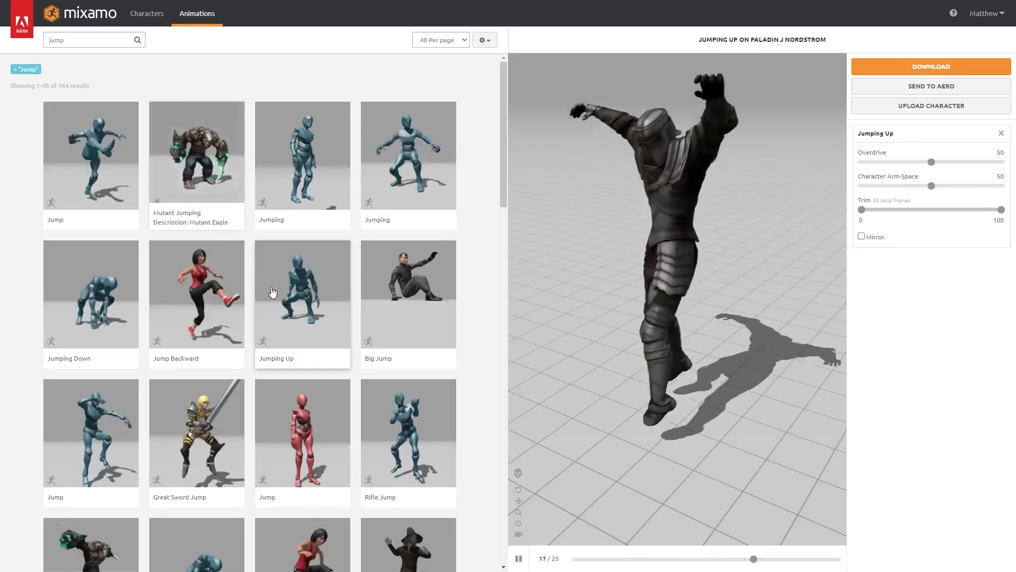
Look through the jump animations, search for "jump end", and examine those results for a suitable landing animation
scroll(272, 291, down, 7)
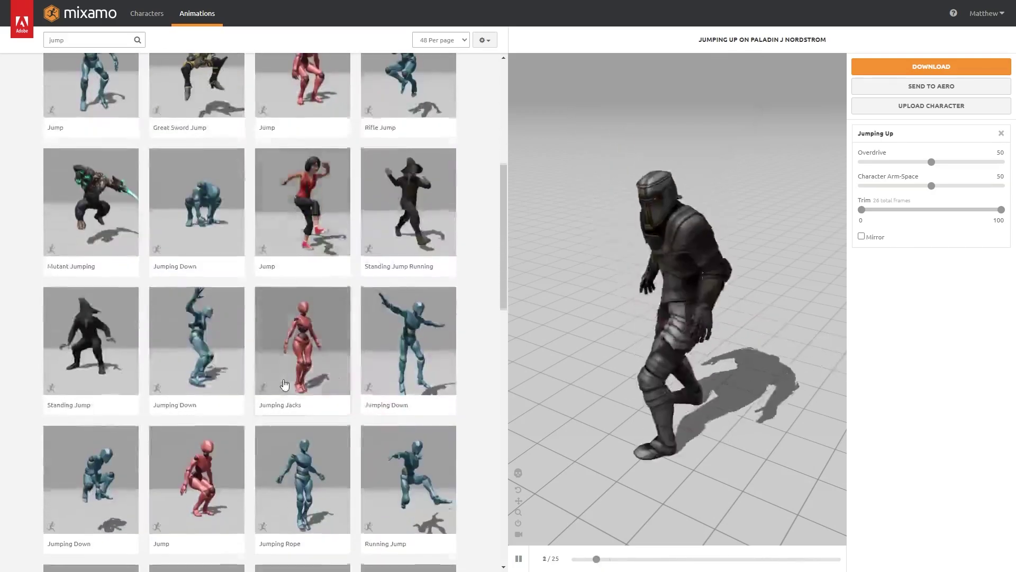
scroll(99, 69, up, 3)
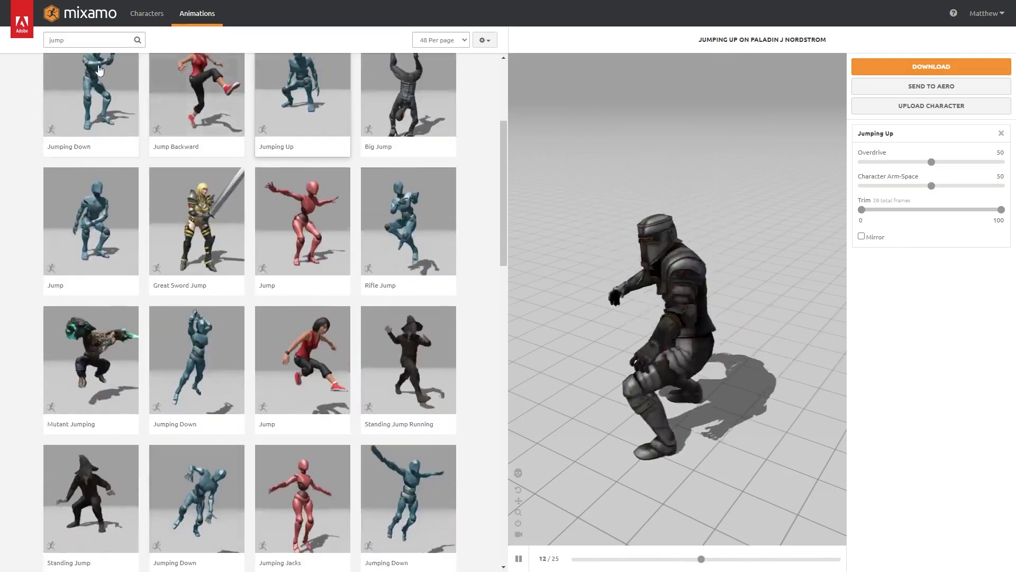
click(87, 35)
text(end)
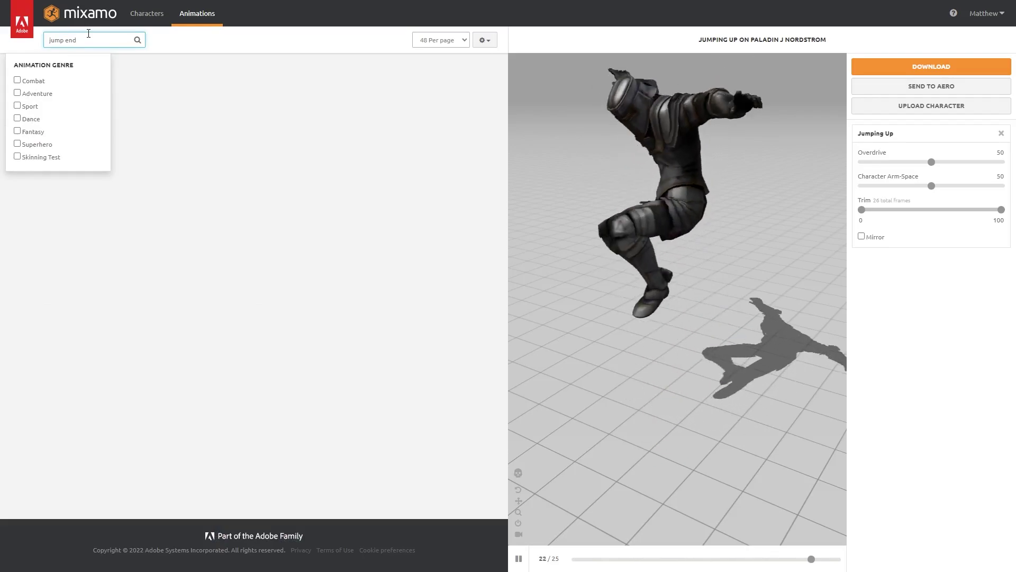
scroll(296, 212, down, 4)
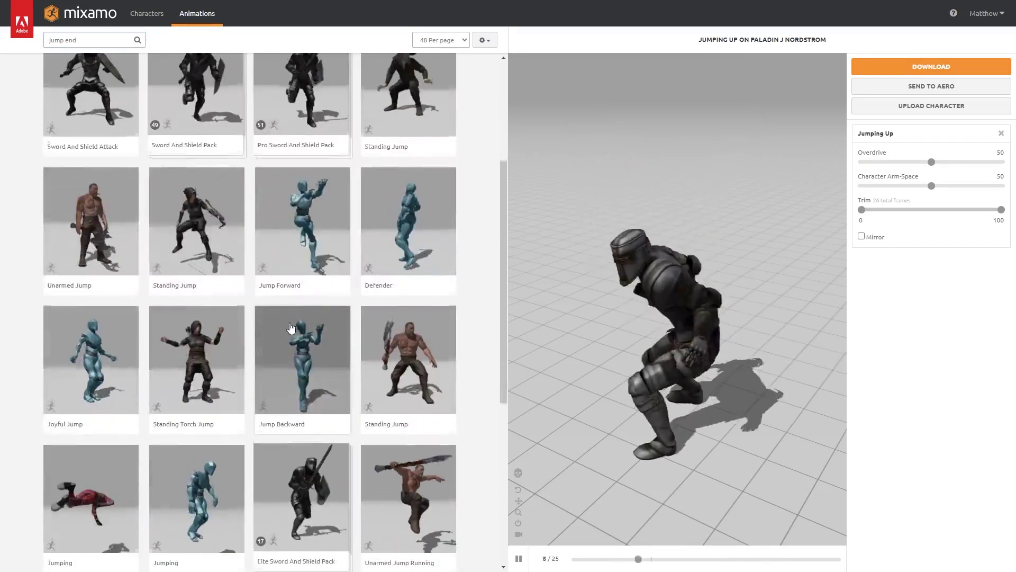
scroll(292, 328, down, 6)
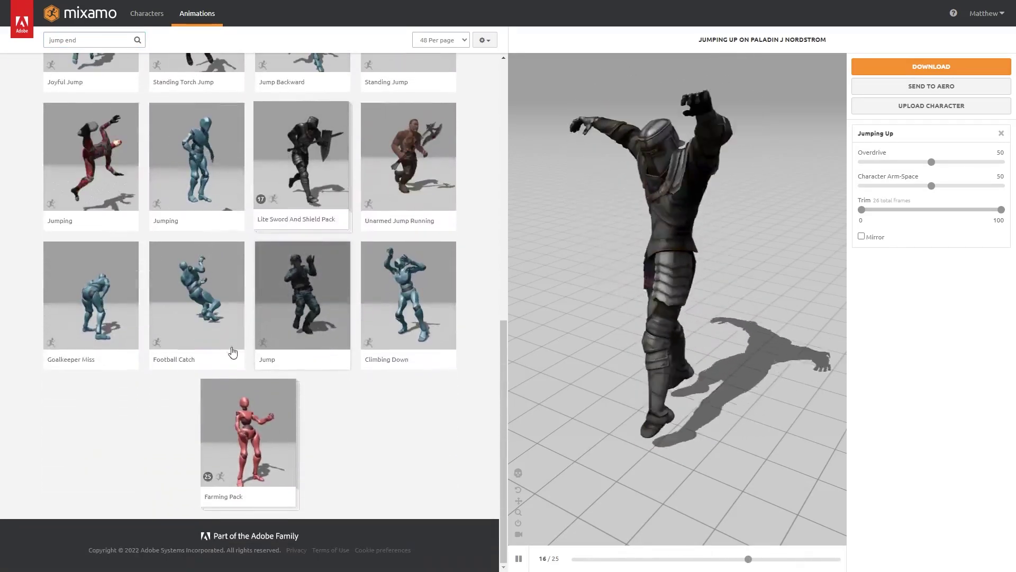
middle_click(110, 441)
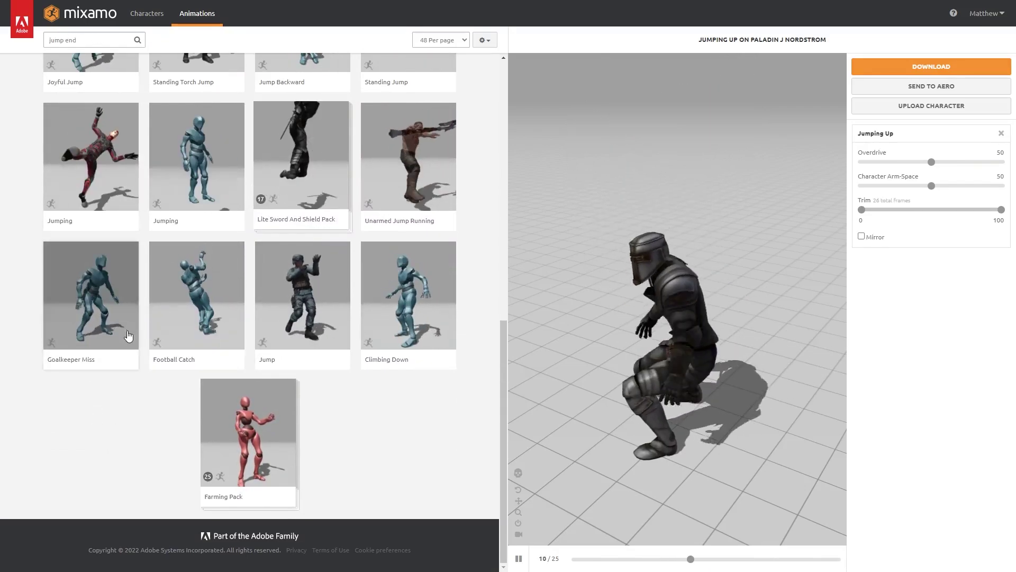
scroll(117, 168, up, 10)
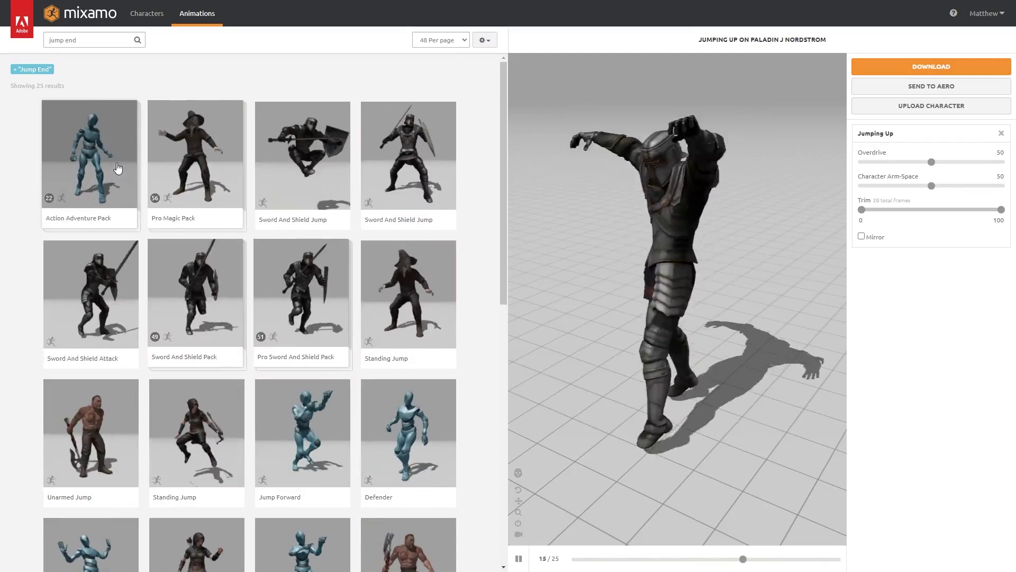
Search the animation library for "jump down" instead
click(94, 38)
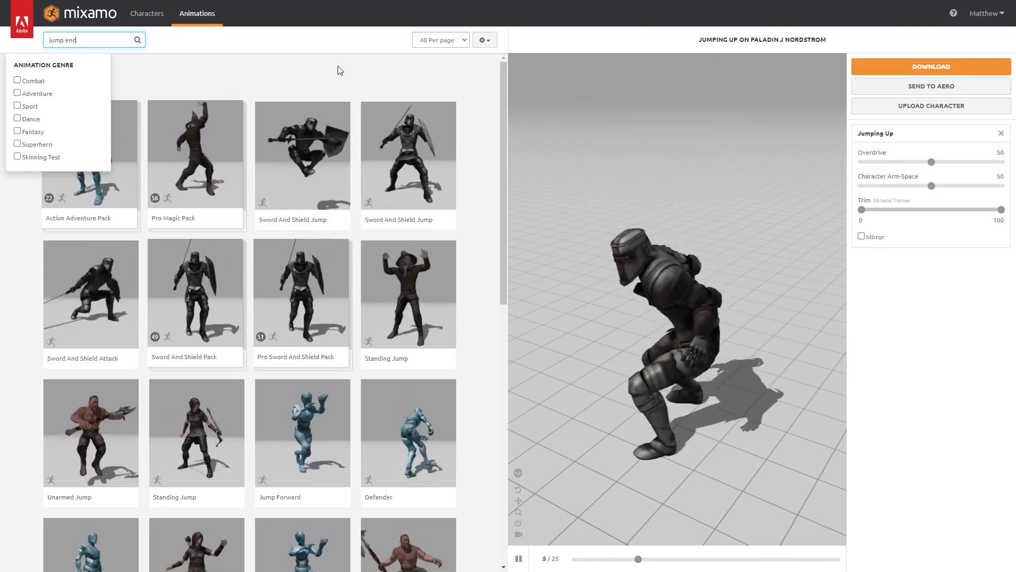
key(BackSpace)
key(BackSpace)
key(BackSpace)
key(BackSpace)
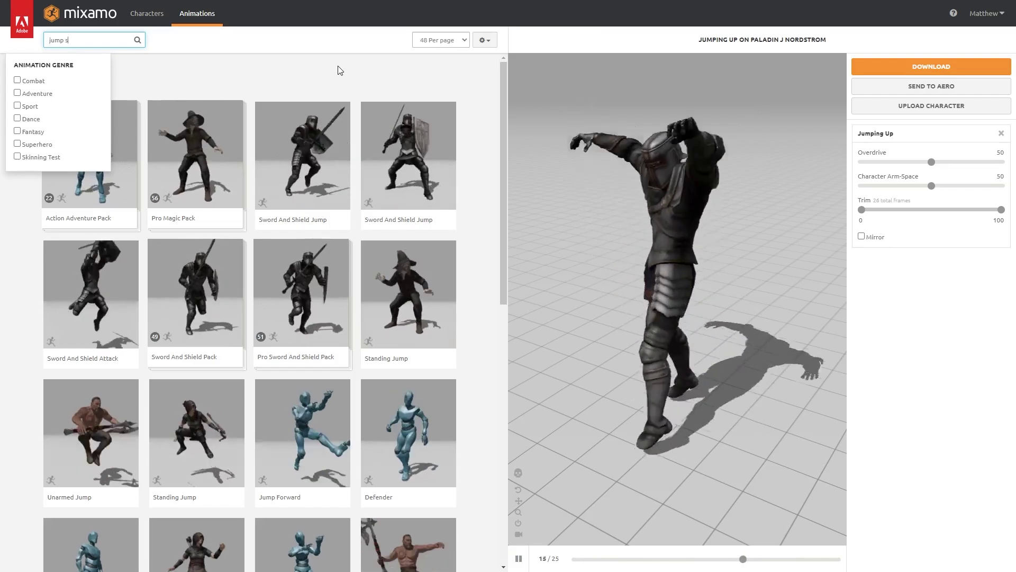
text(d)
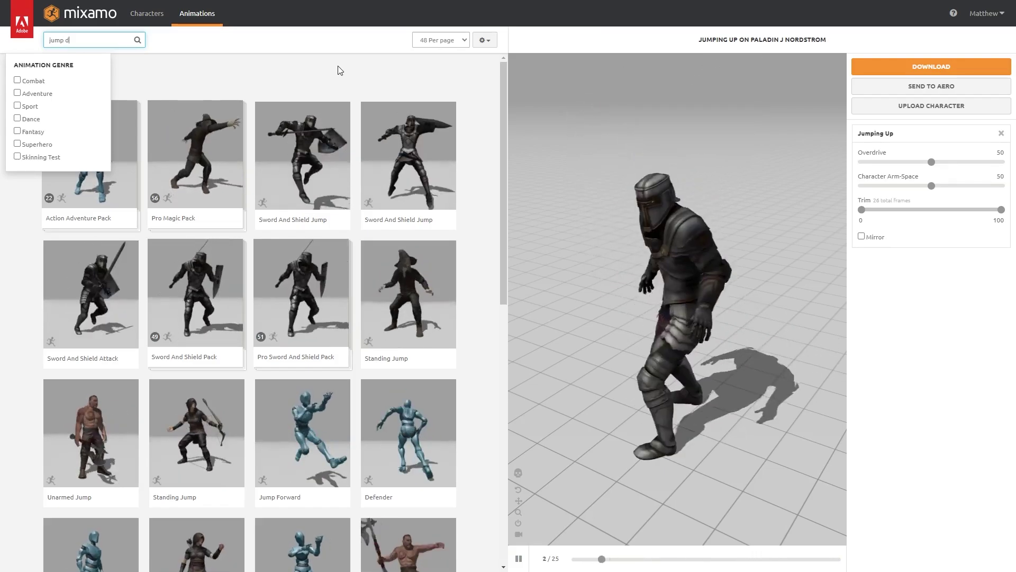
text(own)
key(Return)
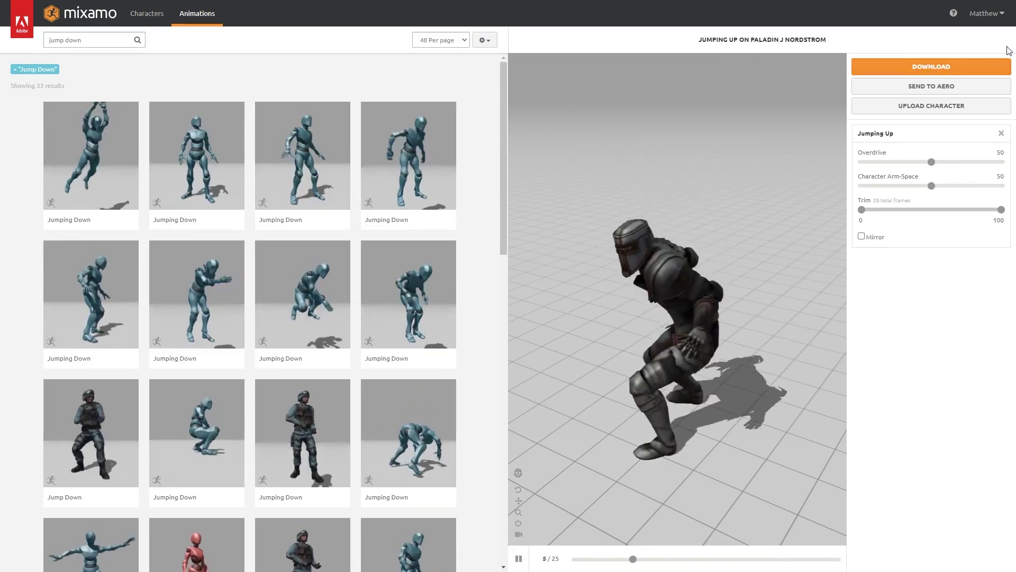
Download the Jumping Up animation as an FBX file
click(960, 71)
click(656, 186)
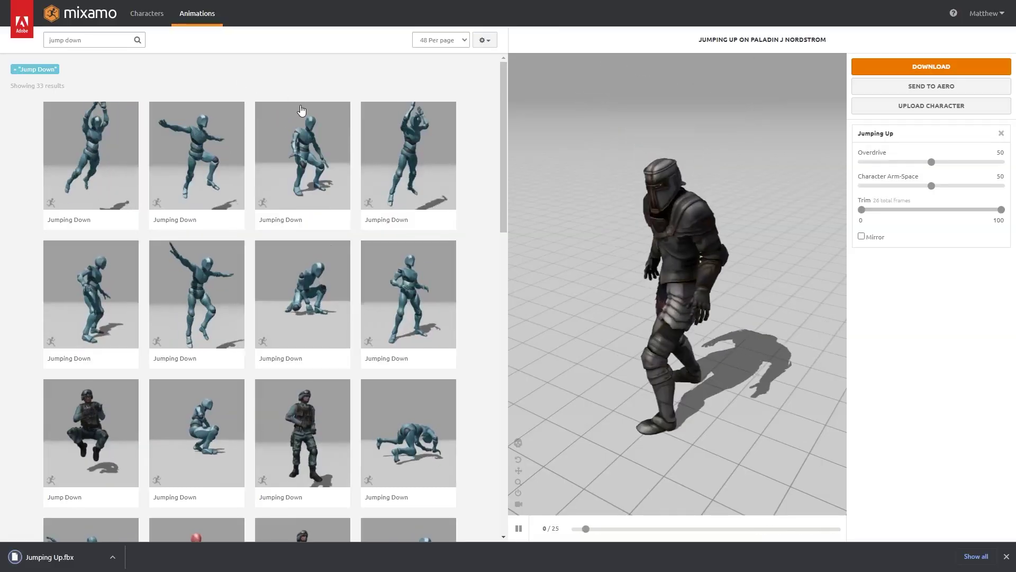
Apply the Jumping Down animation with outstretched arms to the Paladin and download it as Jumping Down.fbx
scroll(295, 250, down, 2)
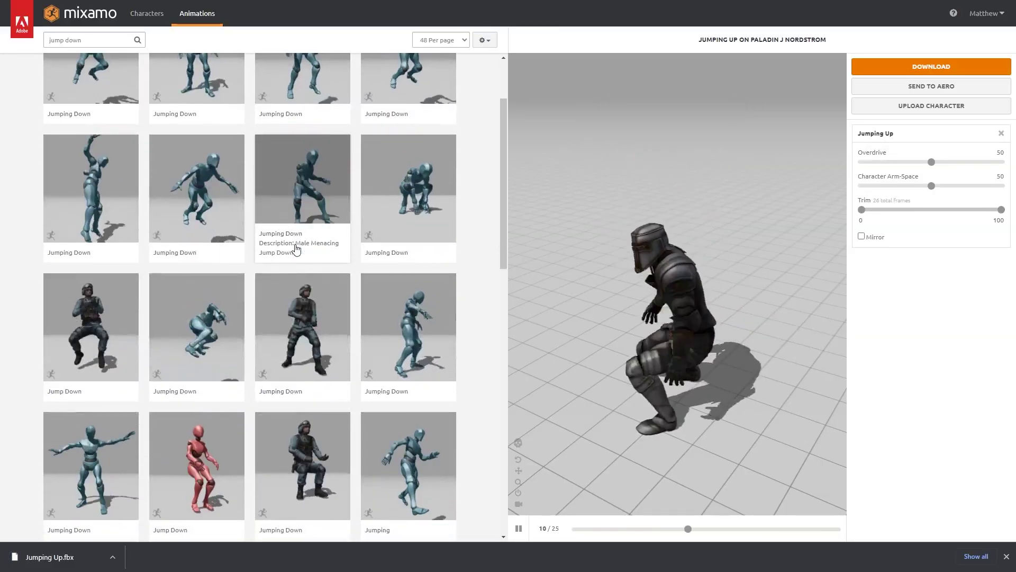
scroll(263, 291, down, 1)
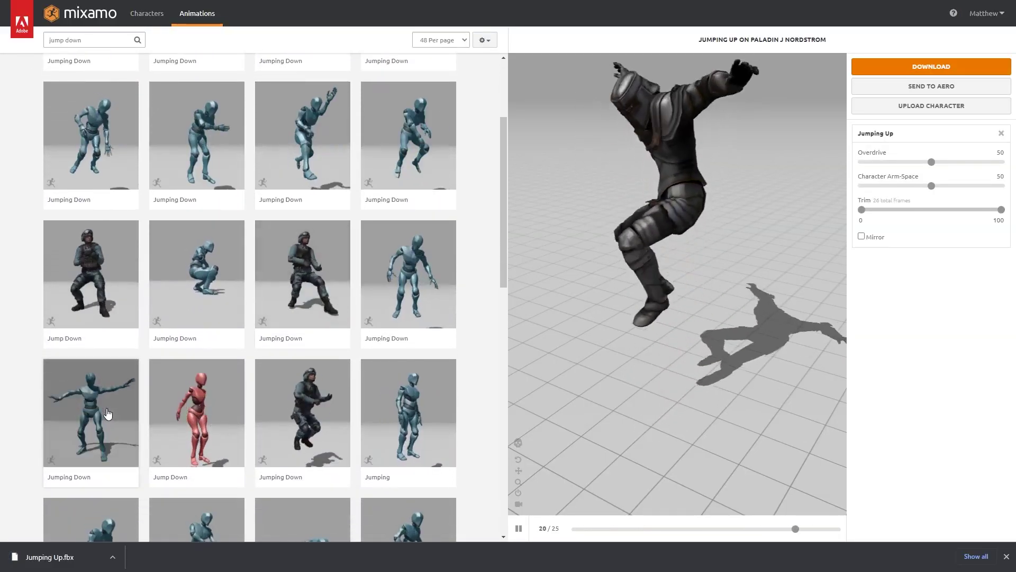
click(107, 415)
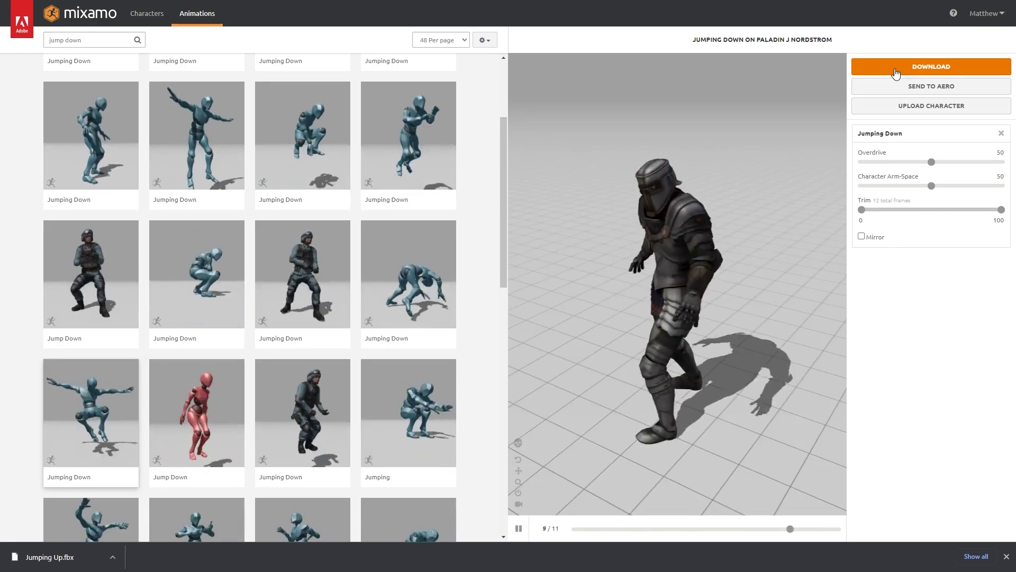
click(895, 72)
click(655, 186)
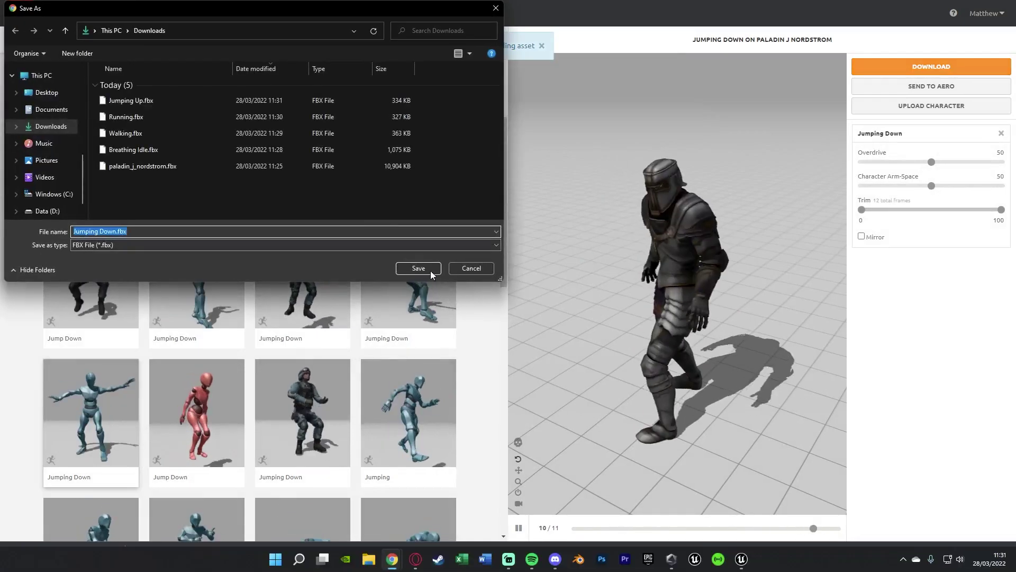
click(430, 271)
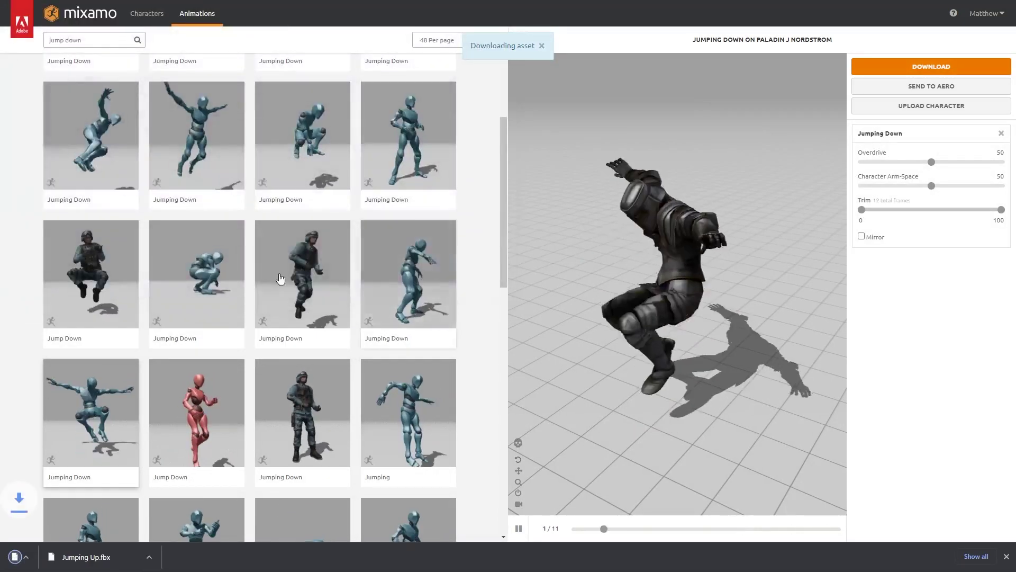
Search the animation library for "jumping idle" and look through the results for a mid-air loop
double_click(71, 41)
key(BackSpace)
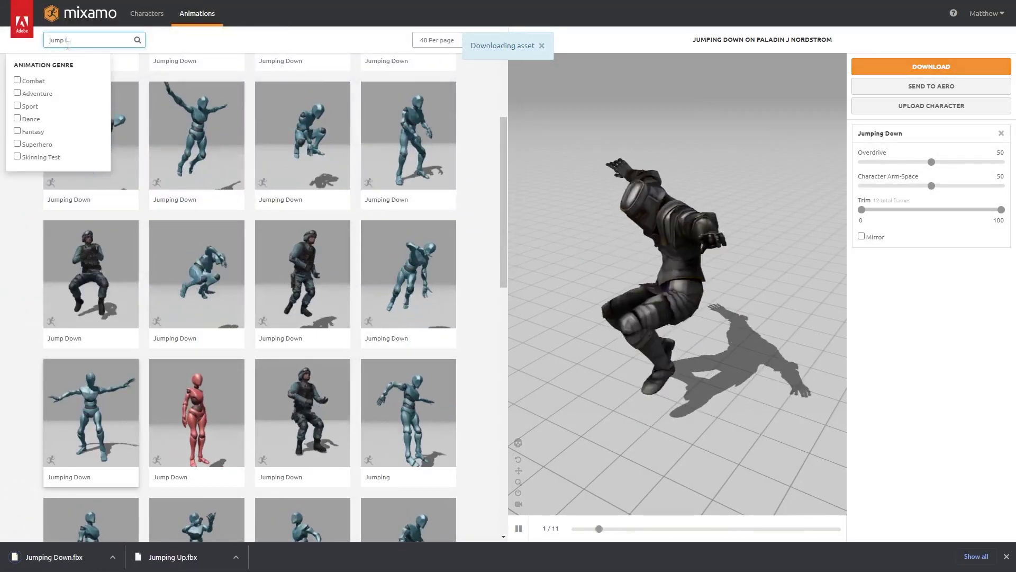
key(BackSpace)
text(ing idle)
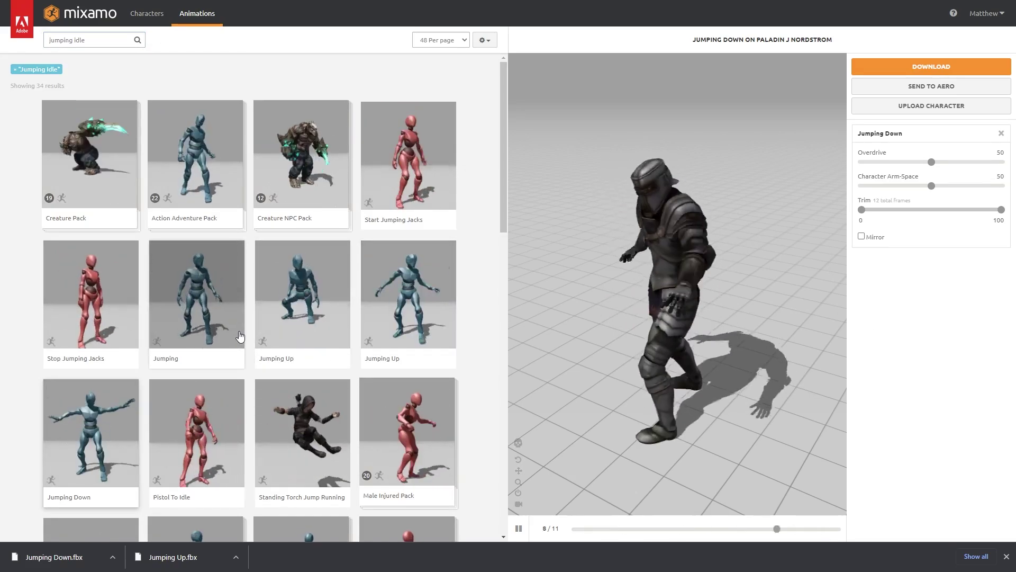
scroll(240, 336, down, 10)
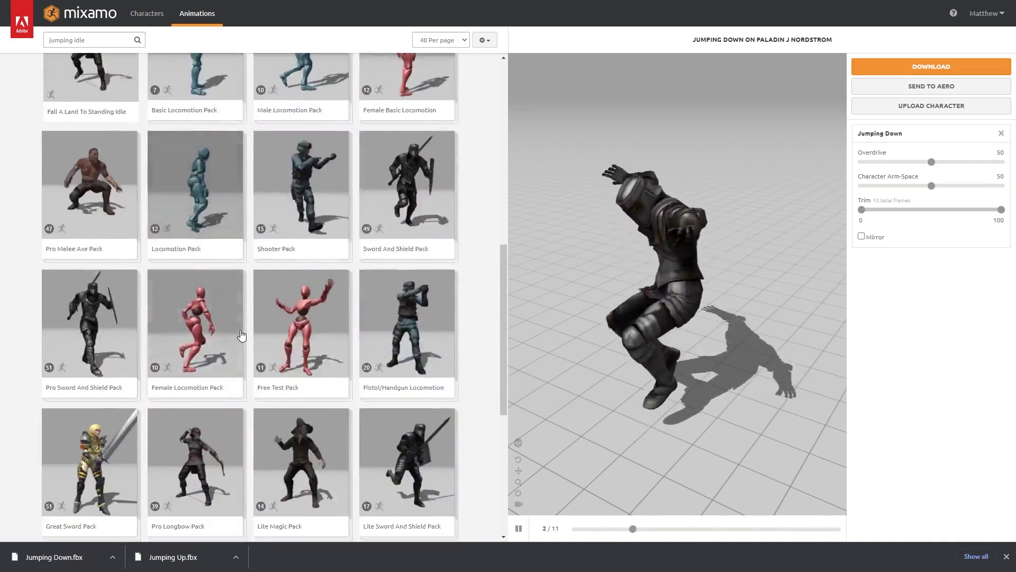
scroll(240, 335, down, 7)
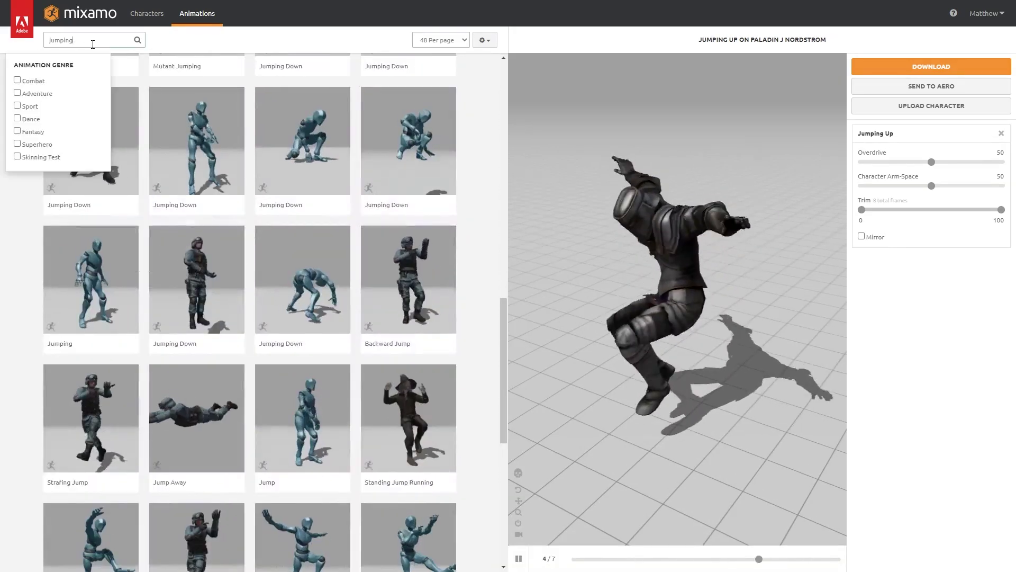
Search the animation library for "falling idle" and apply the Falling Idle animation to the Paladin
double_click(92, 44)
text(falling l)
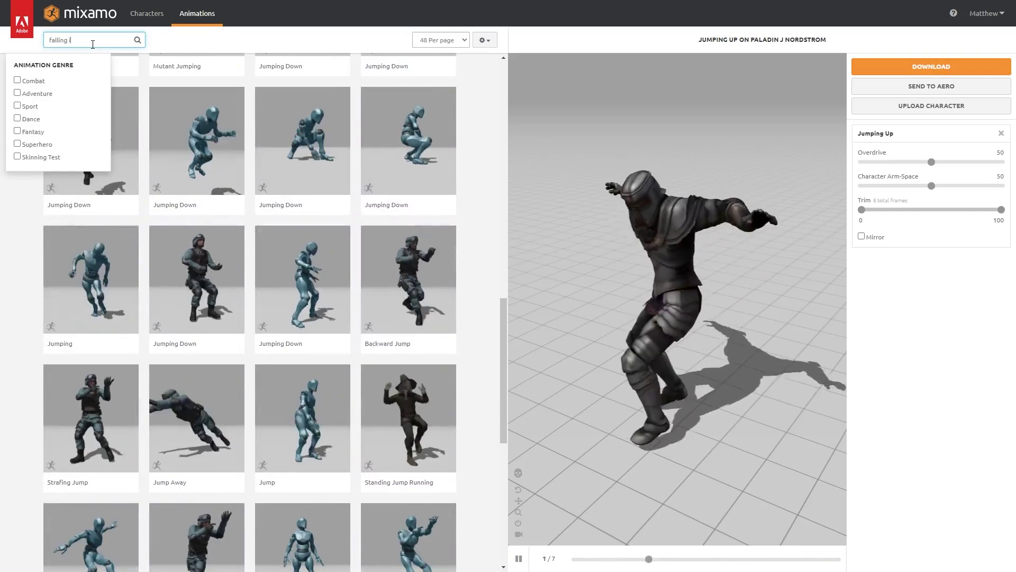
text(dle)
key(Return)
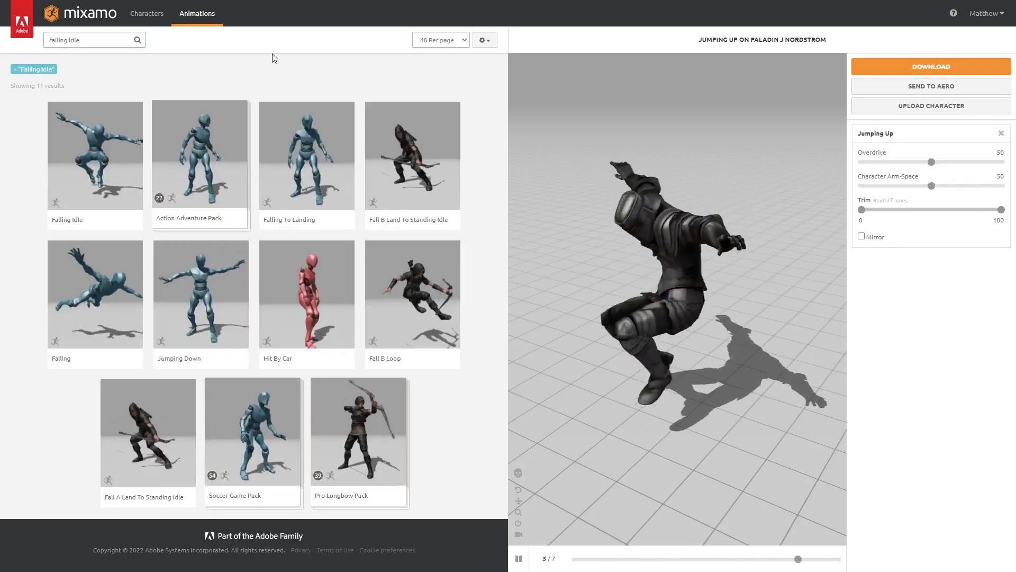
click(80, 173)
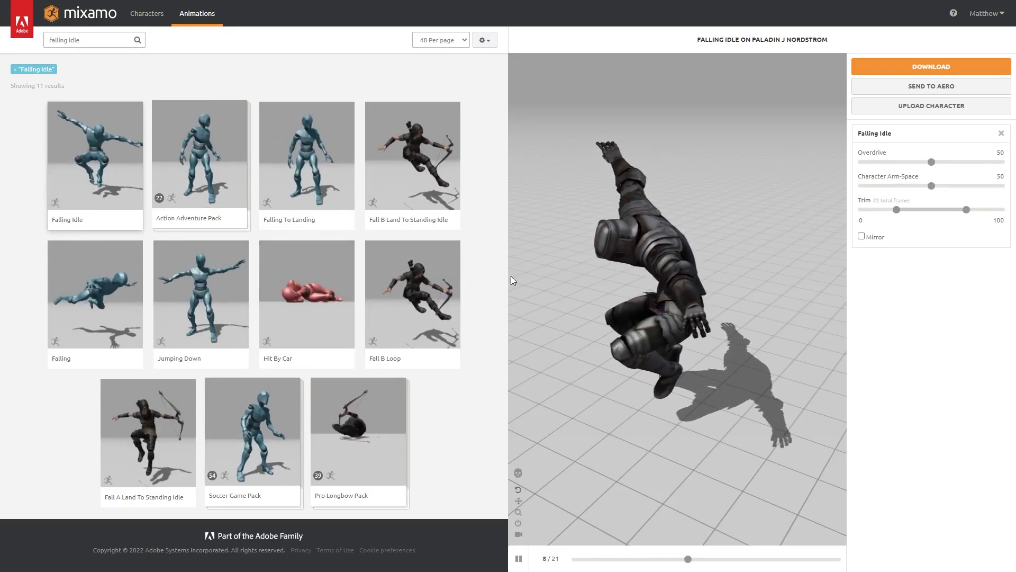
Download the applied animation as Falling Idle.fbx to the Downloads folder and dismiss the browser's download bar
click(920, 68)
click(633, 192)
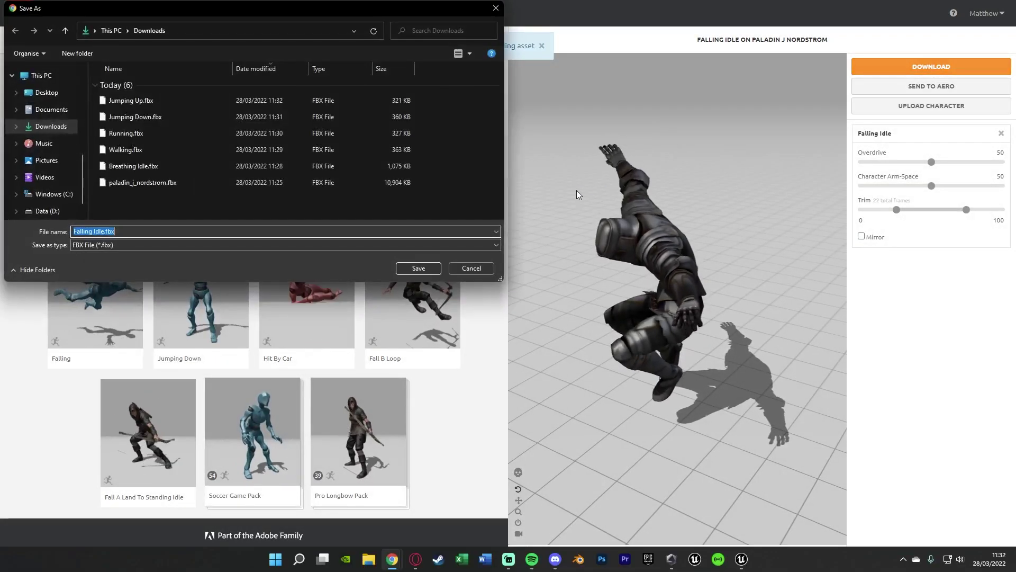
click(418, 268)
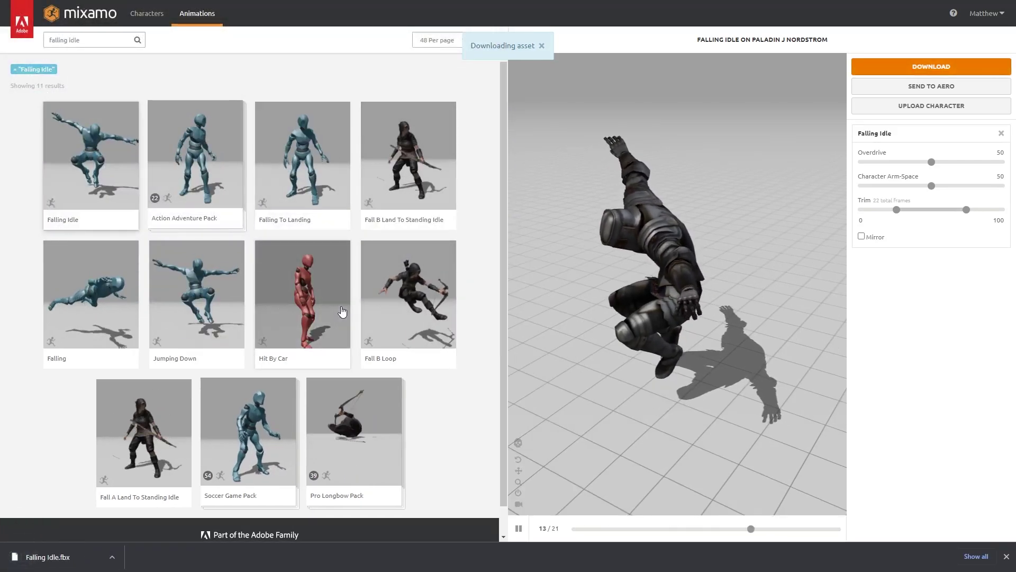
click(1006, 557)
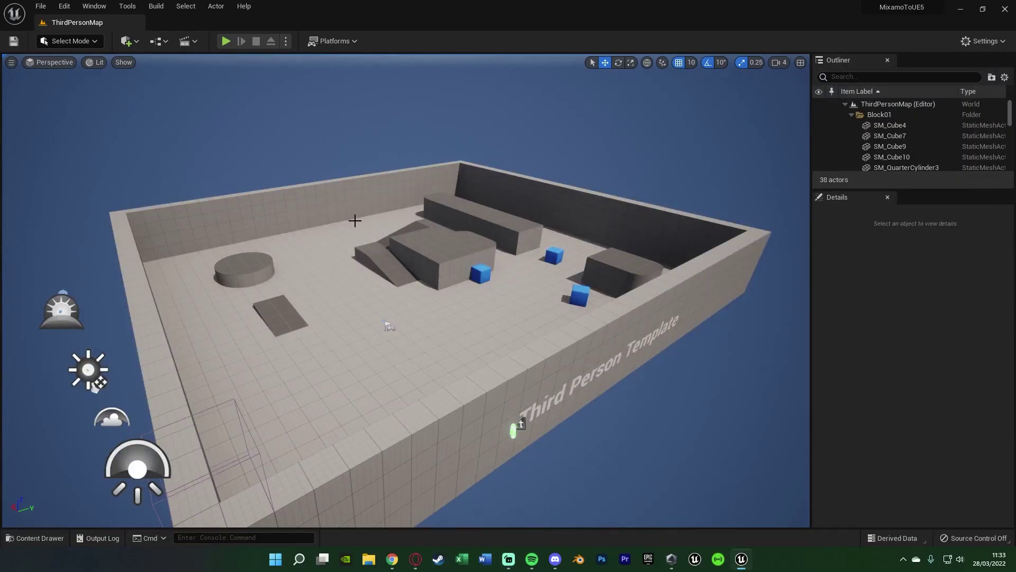
In the Unreal Engine project MixamoToUE5, create a folder named PaladinCharacter under Content and open it
right_drag(509, 226, 519, 237)
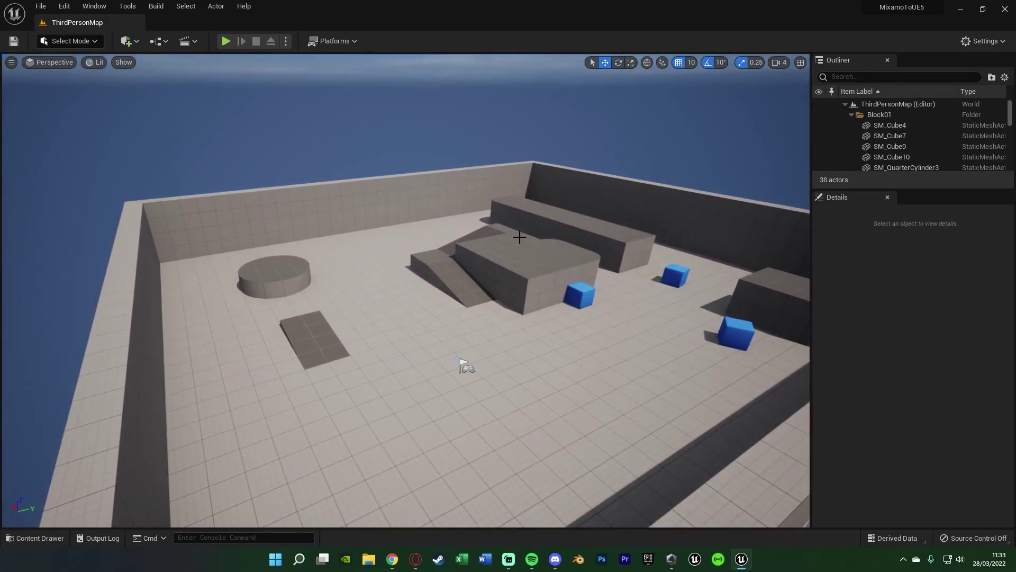
key(ctrl+space)
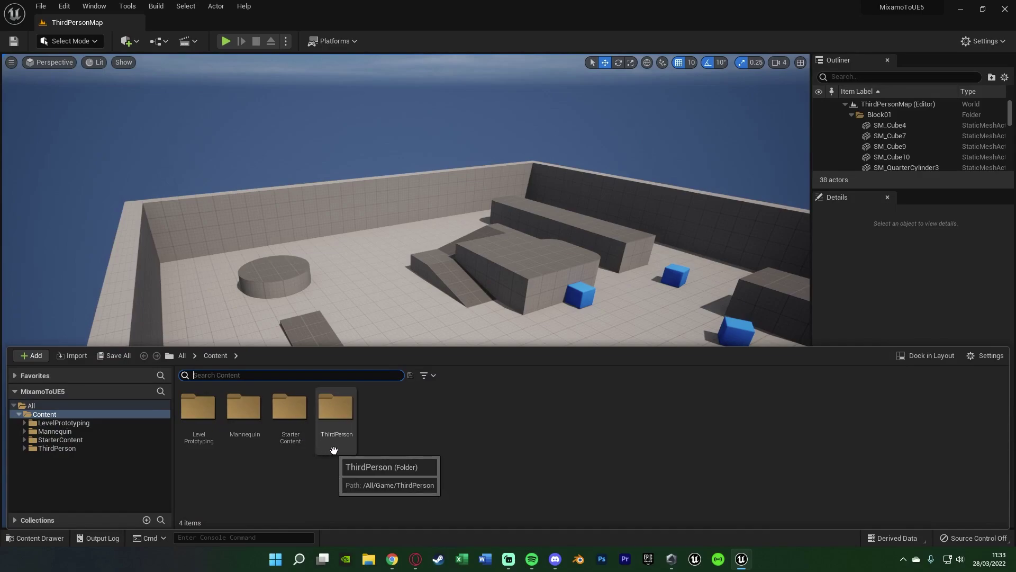
right_click(403, 447)
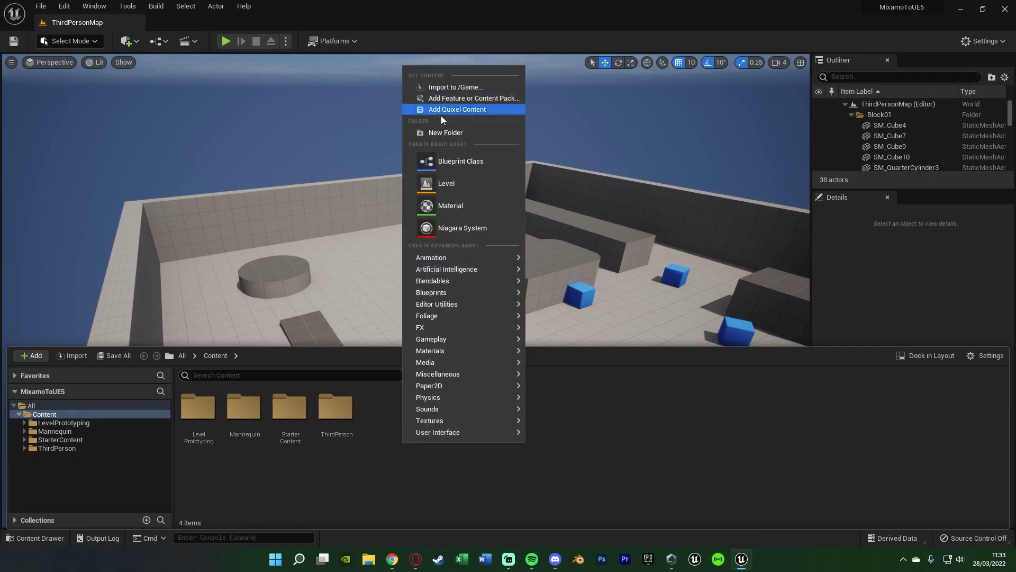
click(441, 132)
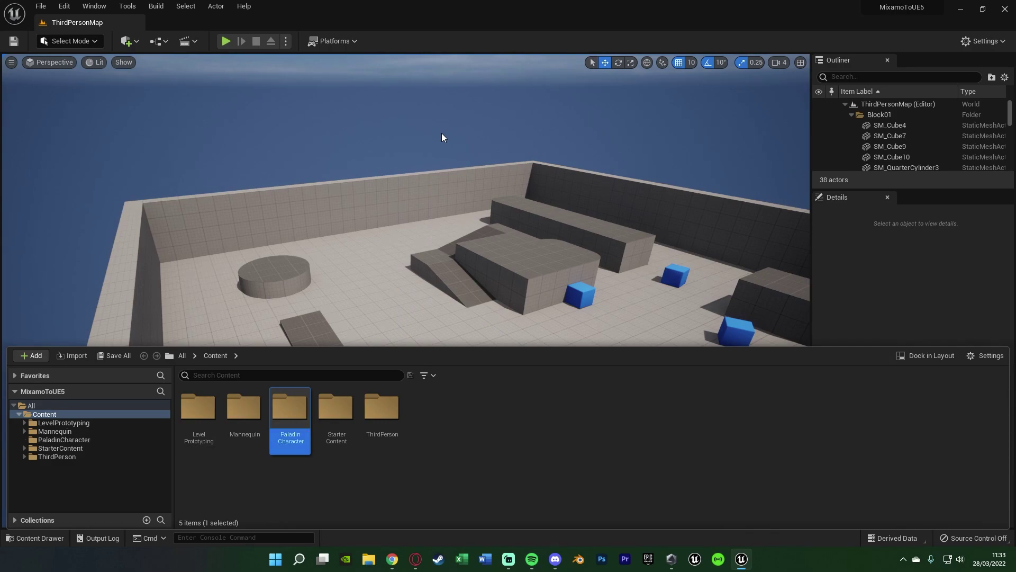
key(Return)
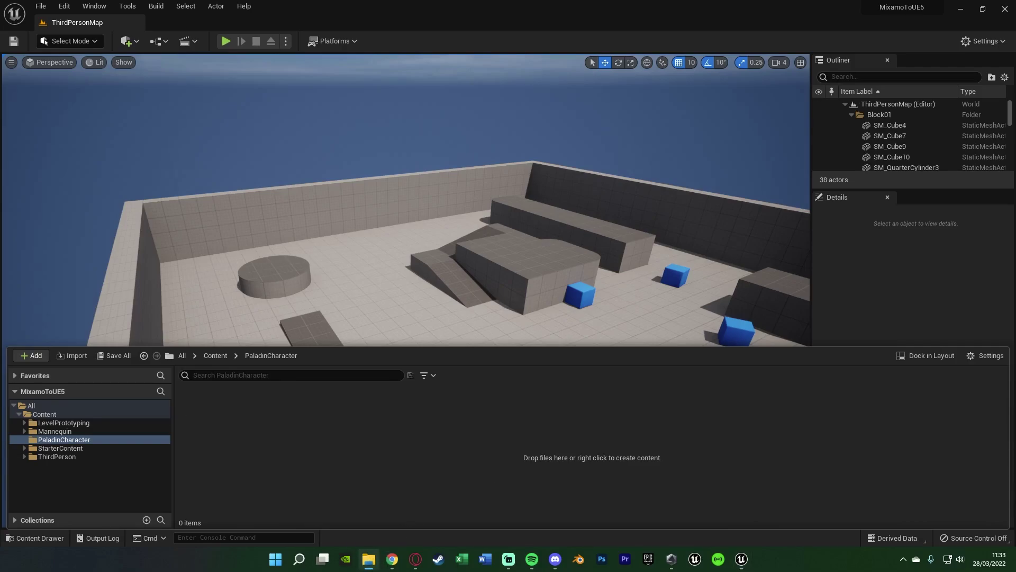
Import paladin_j_nordstrom.fbx from Downloads into the PaladinCharacter folder as a skeletal mesh with the default import options
key(alt+Tab)
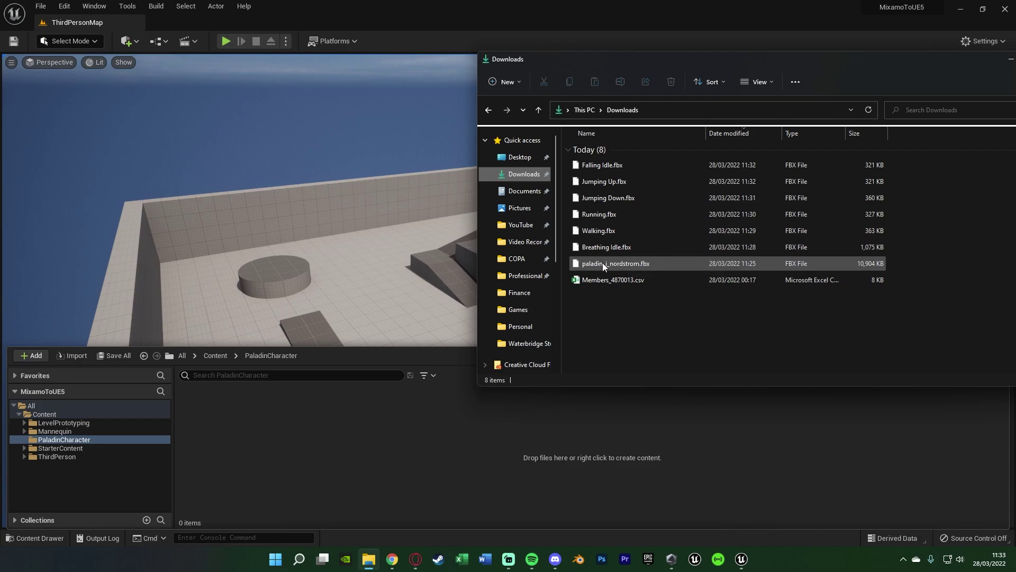
drag(589, 265, 686, 272)
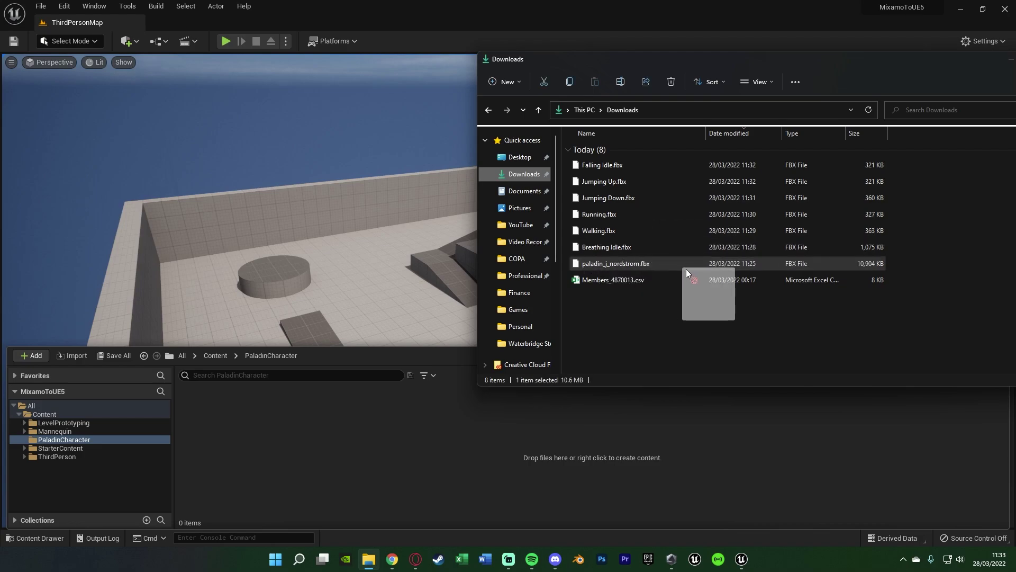
drag(273, 446, 273, 439)
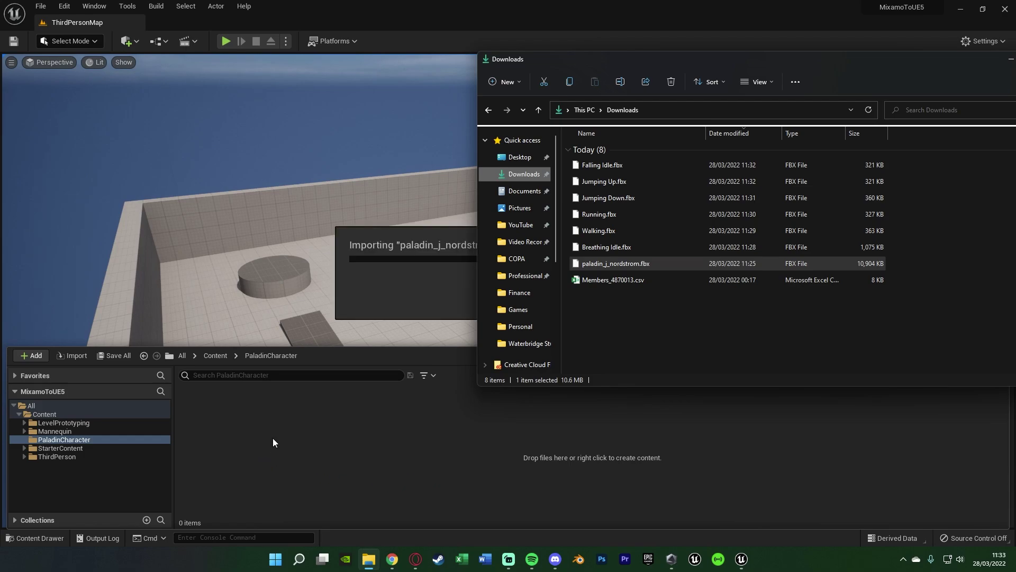
click(1010, 62)
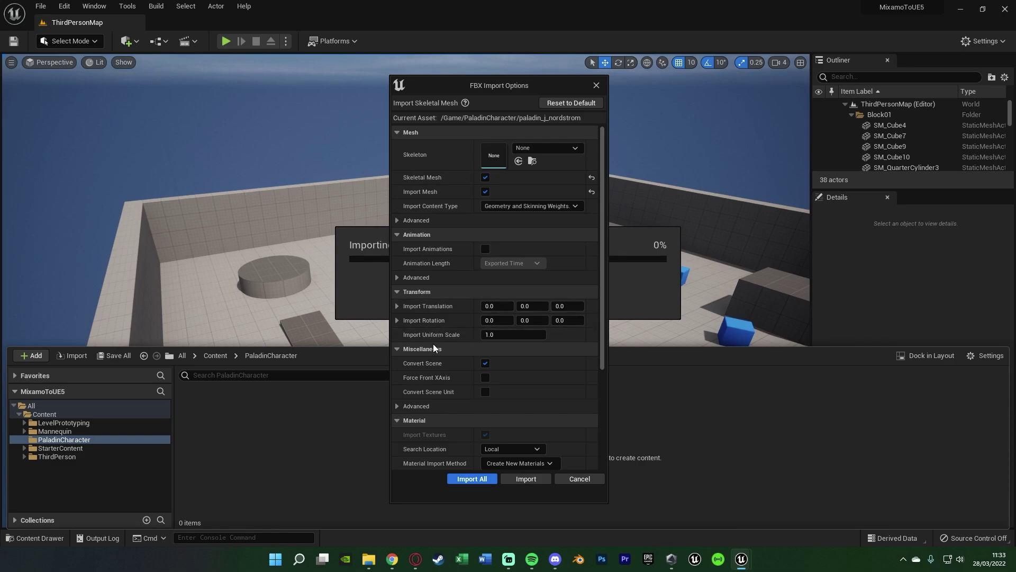
scroll(431, 350, down, 3)
scroll(432, 358, up, 3)
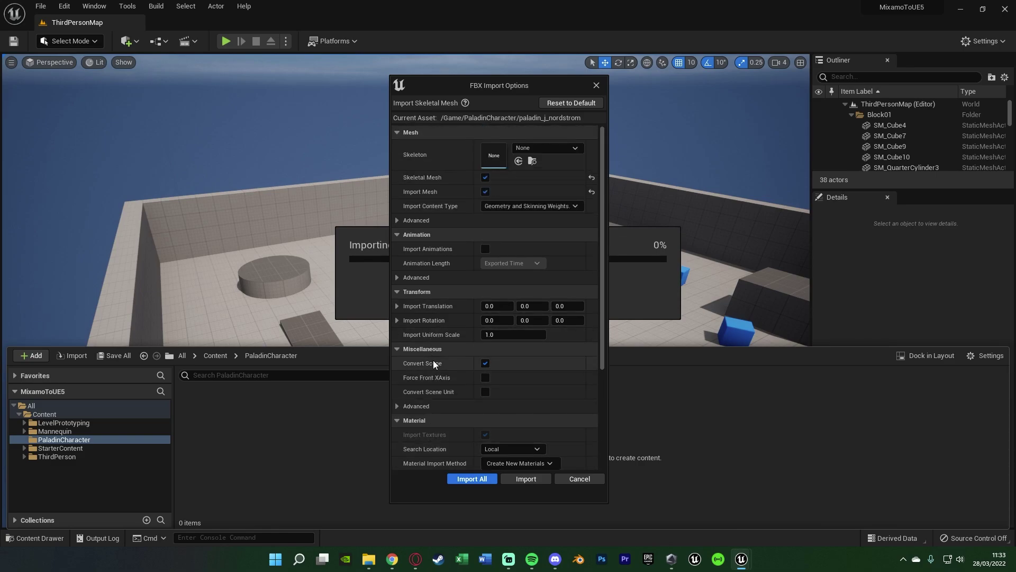
click(464, 481)
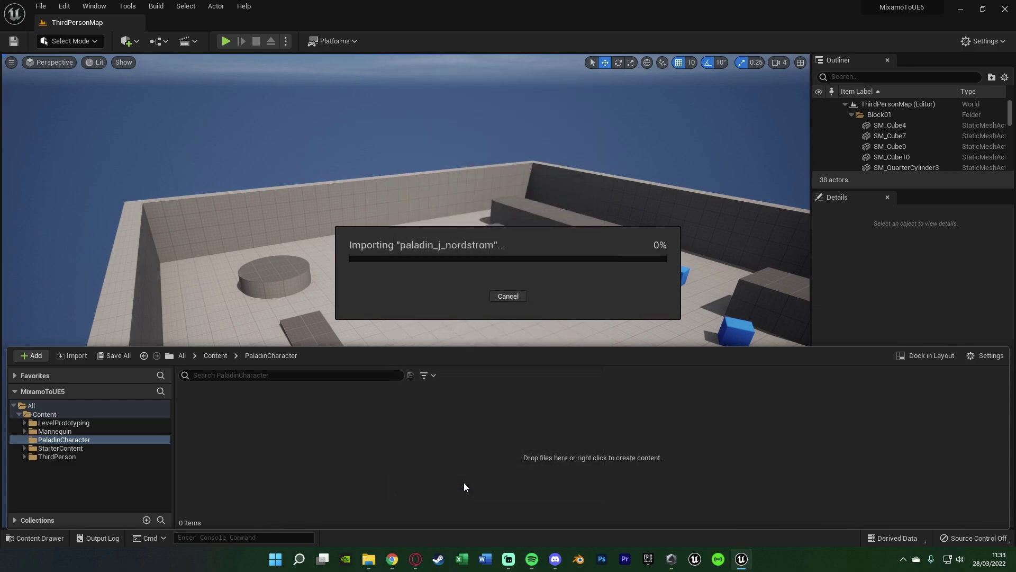
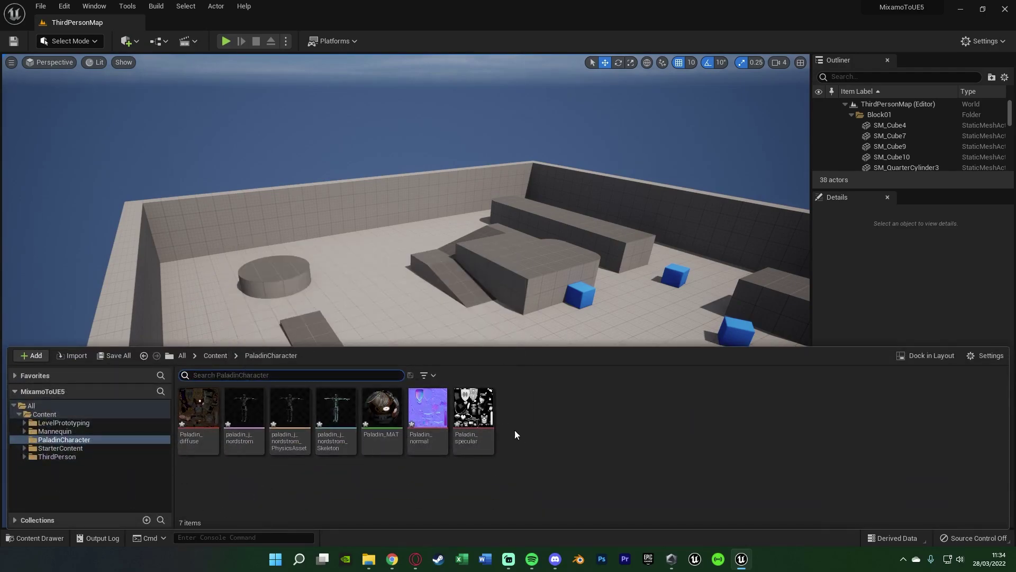
Create a Mats folder in PaladinCharacter and move Paladin_diffuse, Paladin_MAT, Paladin_normal and Paladin_specular into it
right_click(253, 484)
click(293, 175)
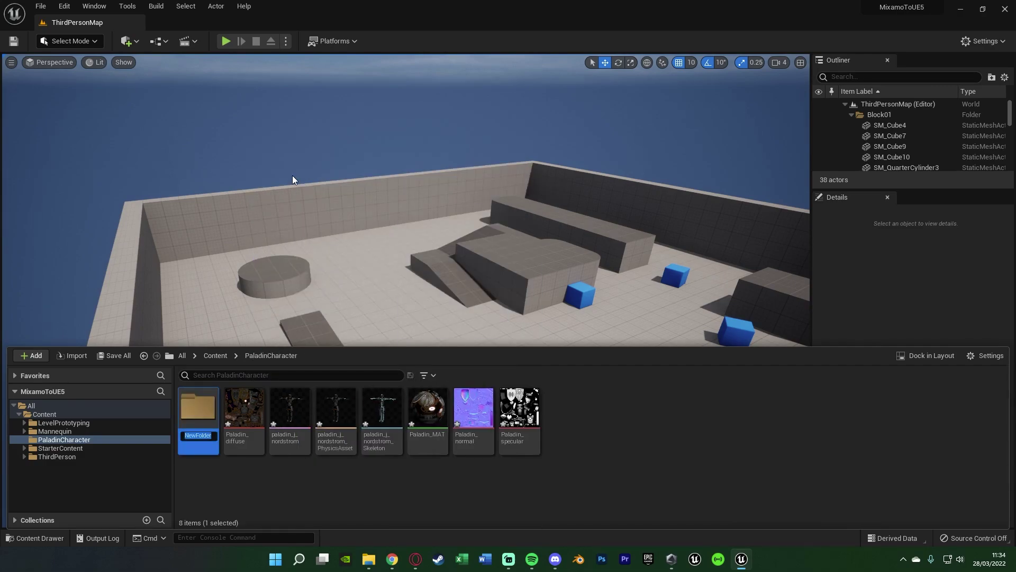
click(243, 408)
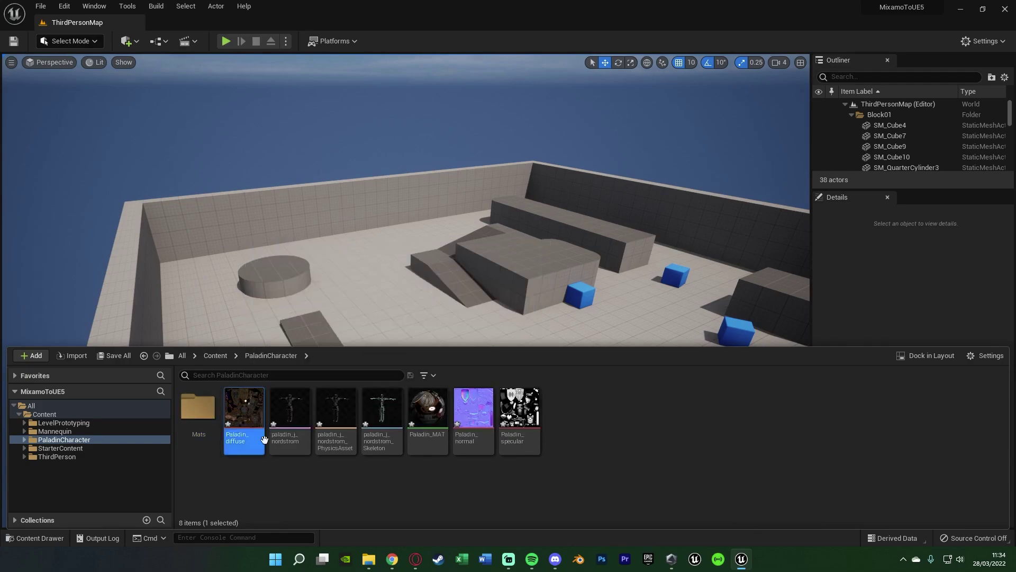
ctrl+click(428, 407)
ctrl+click(468, 418)
ctrl+click(519, 413)
drag(519, 413, 192, 432)
click(220, 449)
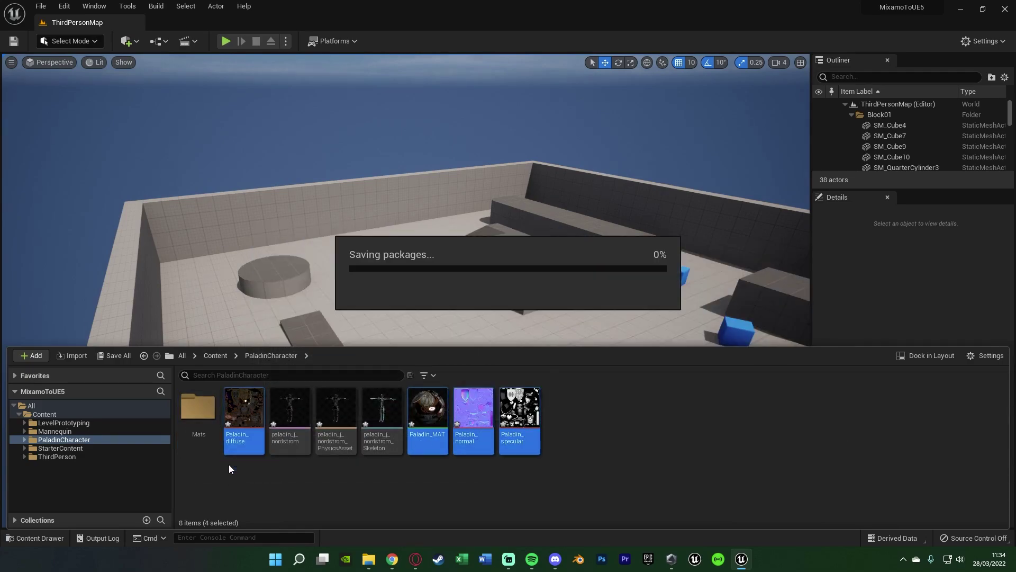
Create a Skeleton folder in PaladinCharacter and move the Paladin's skeletal mesh, physics asset and skeleton into it
right_click(256, 468)
click(325, 158)
text(Skeleton)
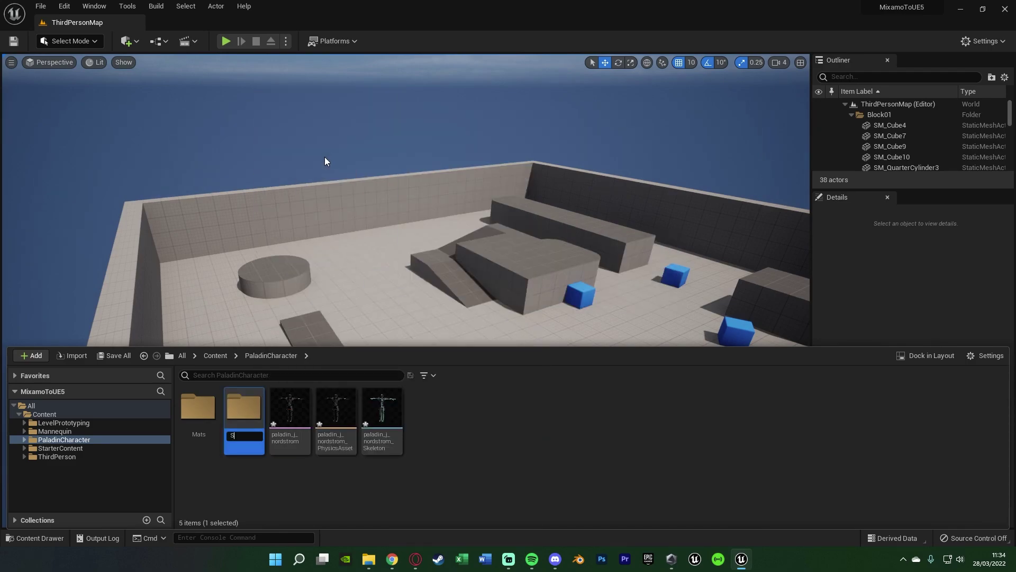
click(289, 411)
ctrl+click(336, 410)
ctrl+click(382, 410)
drag(382, 410, 249, 424)
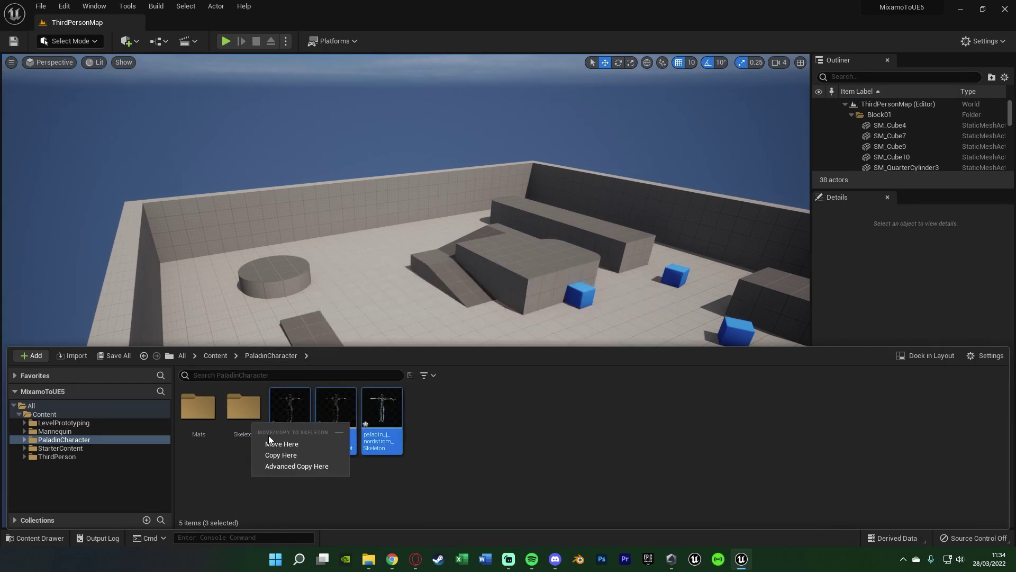
click(281, 443)
Open the Skeleton folder and examine the details of the Paladin's skeletal mesh, physics asset and skeleton
double_click(241, 418)
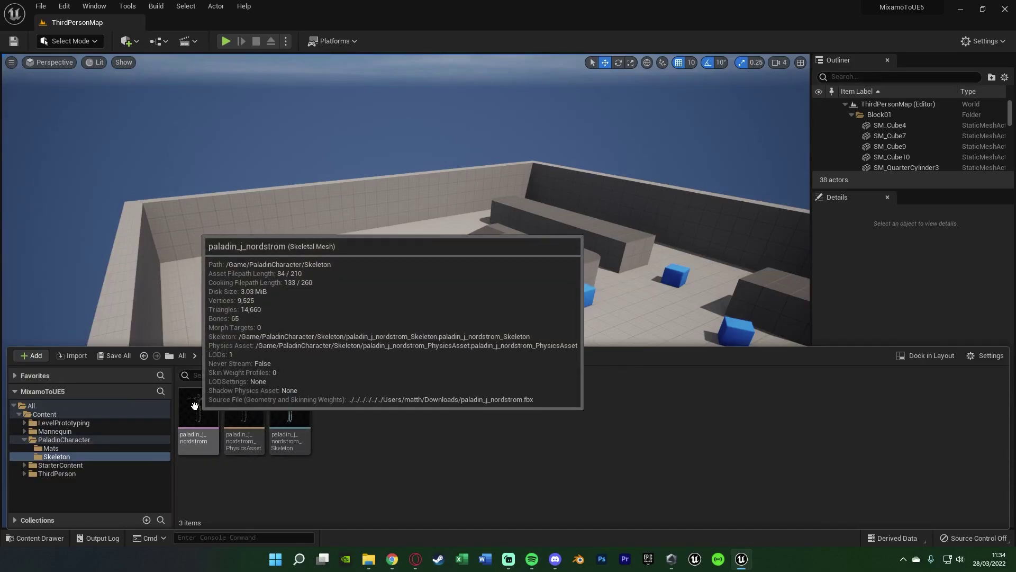
mouse_move(244, 419)
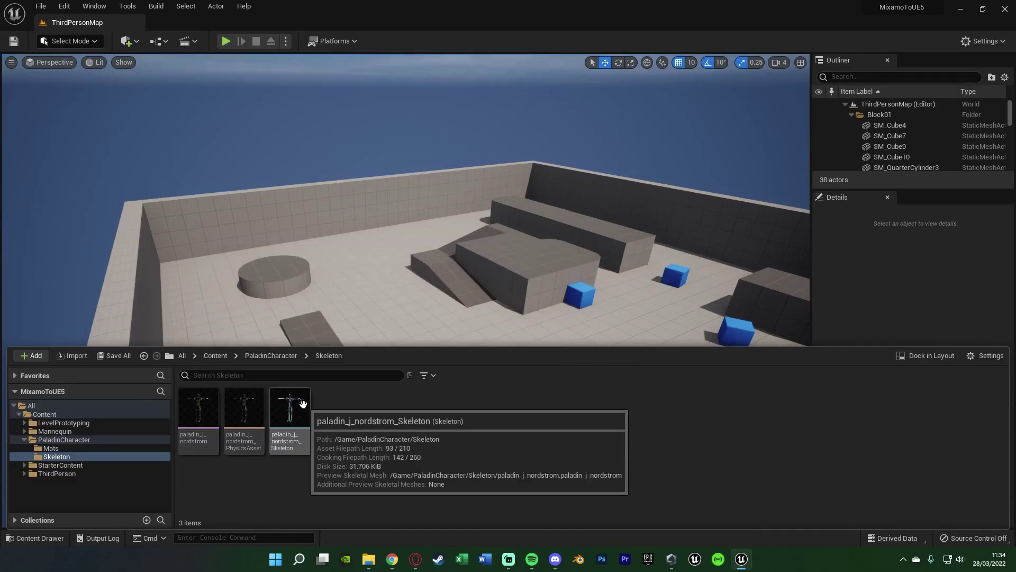
mouse_move(210, 411)
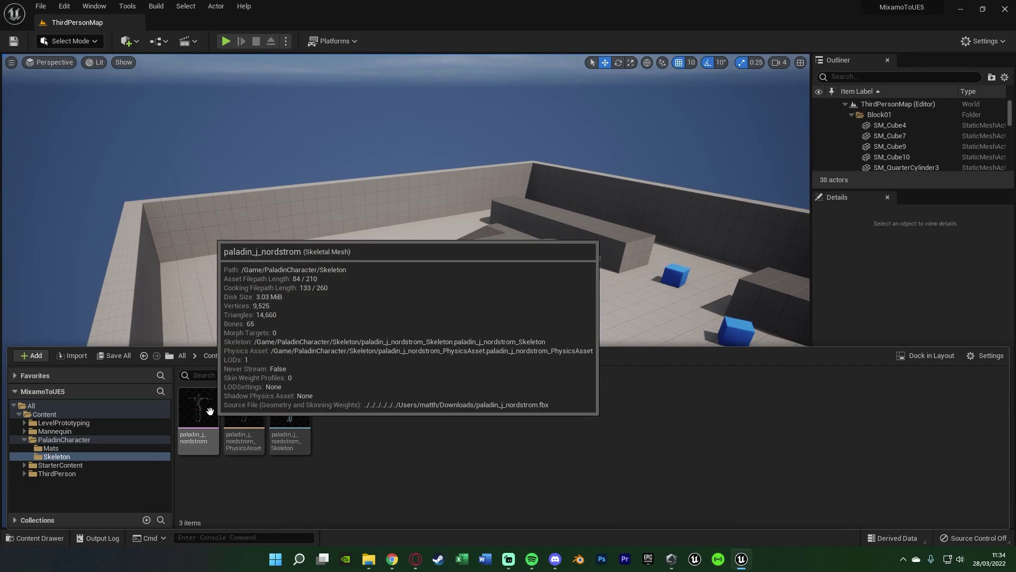
Place the Paladin's skeletal mesh on the open floor of the level and rotate it to face the camera
right_drag(402, 212, 356, 237)
key(ctrl+space)
drag(224, 430, 447, 365)
key(e)
key(w)
Try placing the Paladin's skeleton asset beside the mesh in the level, and delete it again
key(ctrl+space)
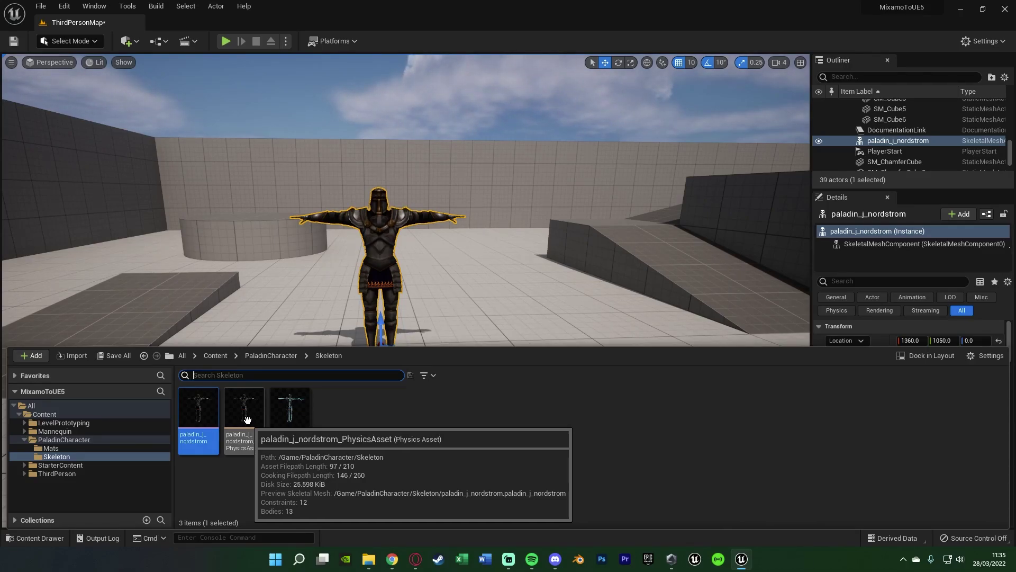
drag(290, 410, 507, 371)
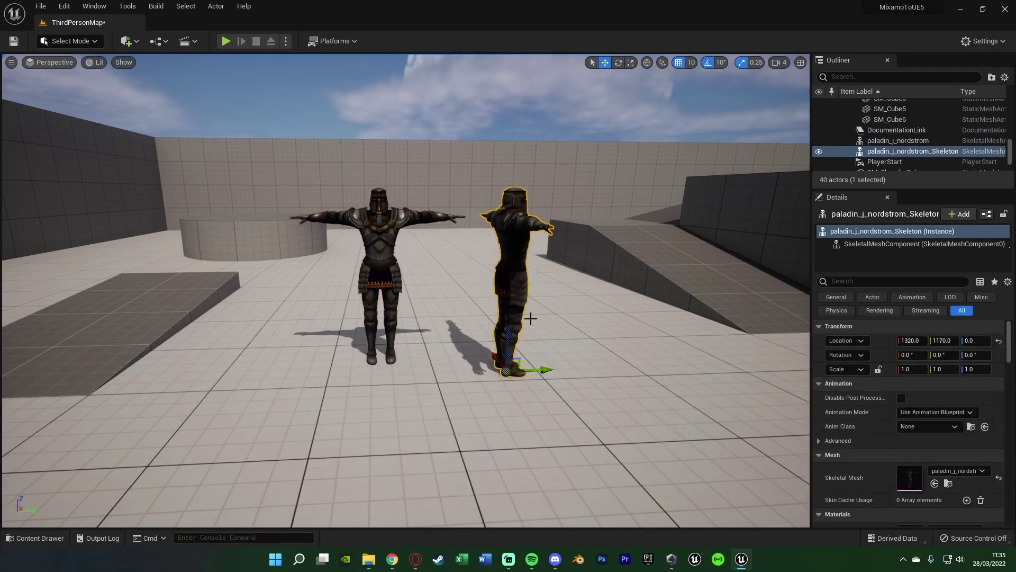
key(Delete)
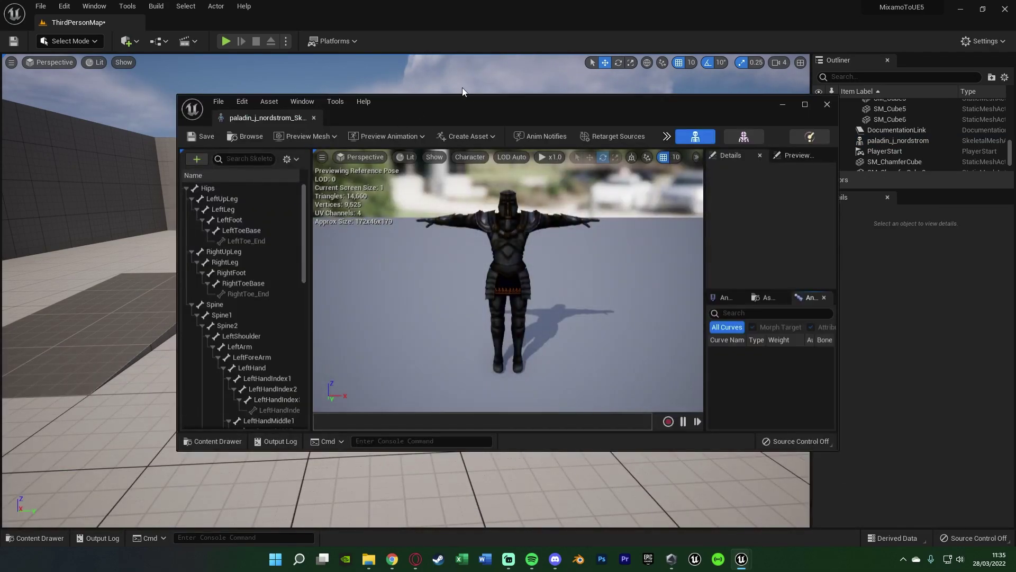
Examine the Paladin skeleton's bone hierarchy in the skeleton editor, checking its spine, left arm, hand, finger and toe bones, and close the editor
drag(462, 93, 475, 8)
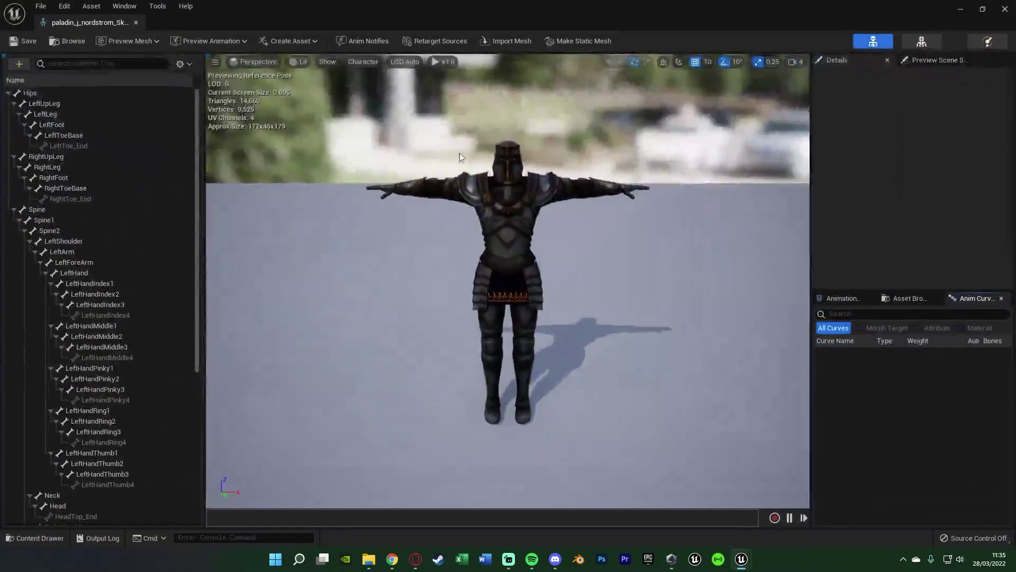
click(53, 220)
click(74, 262)
click(100, 305)
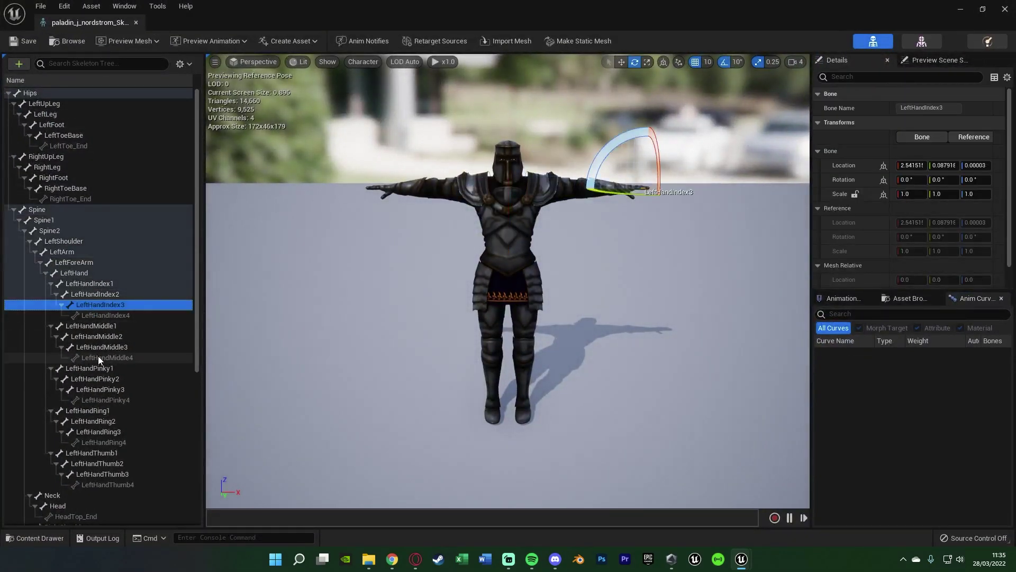
click(103, 389)
click(109, 273)
click(106, 135)
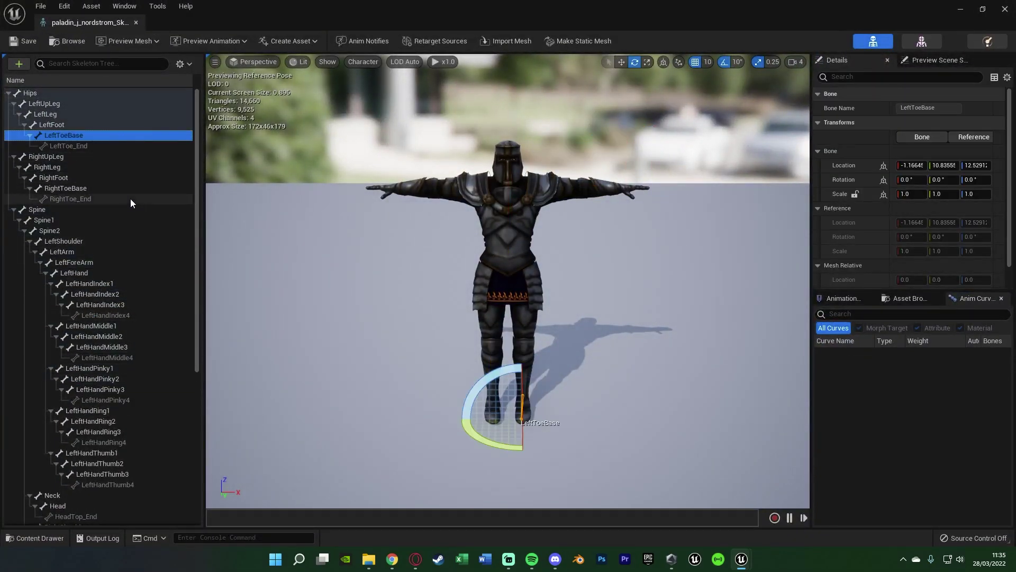
click(1005, 9)
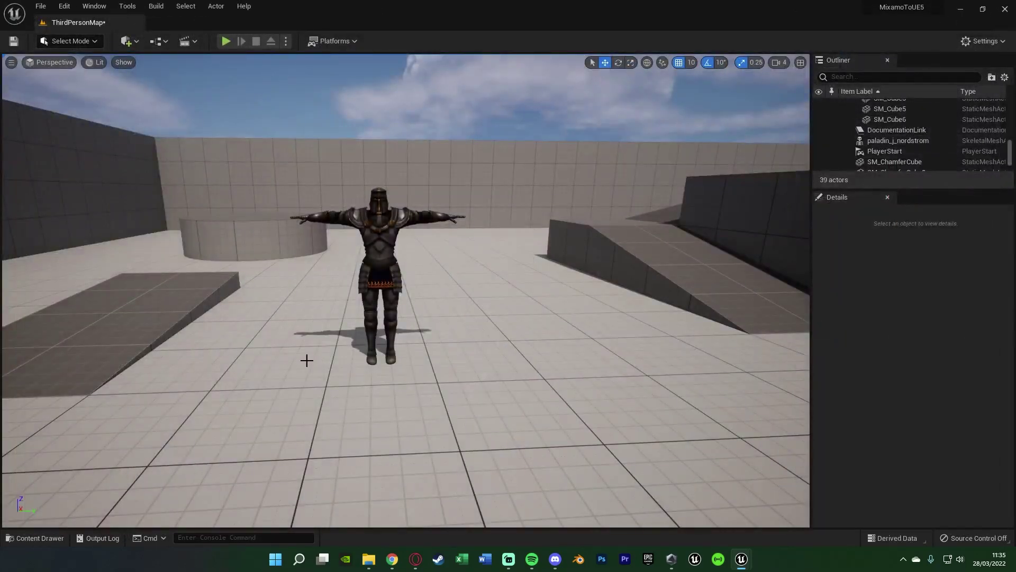
Delete the placed Paladin mesh from the level
click(381, 241)
key(Delete)
Create an Animations folder in PaladinCharacter and open it
key(ctrl+space)
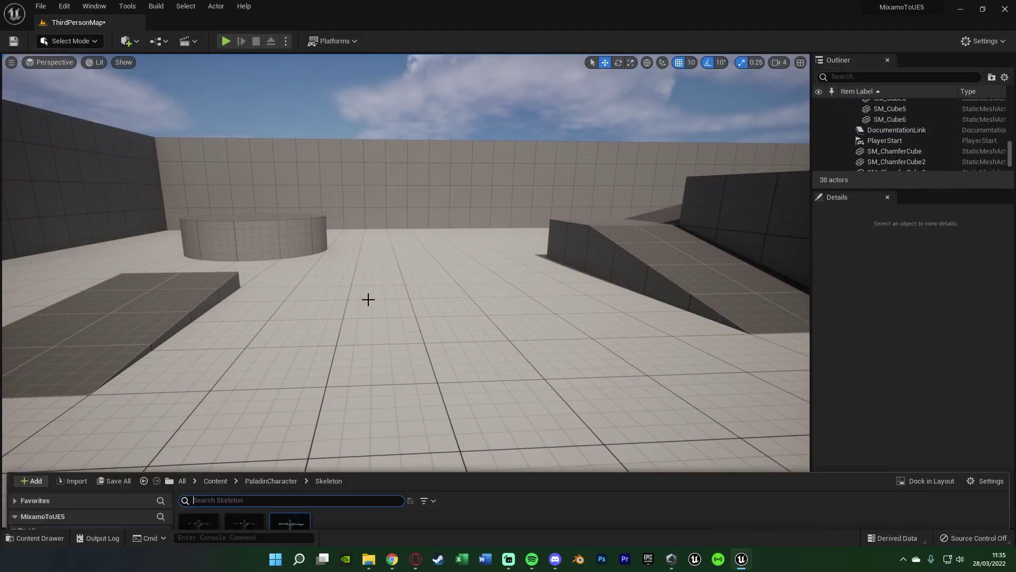
click(281, 357)
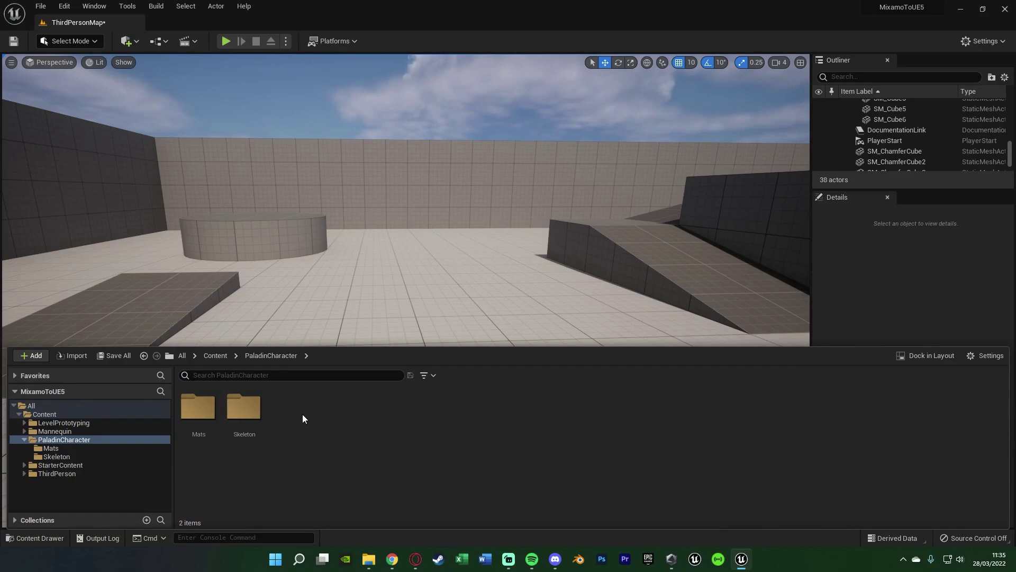
right_click(303, 419)
click(349, 106)
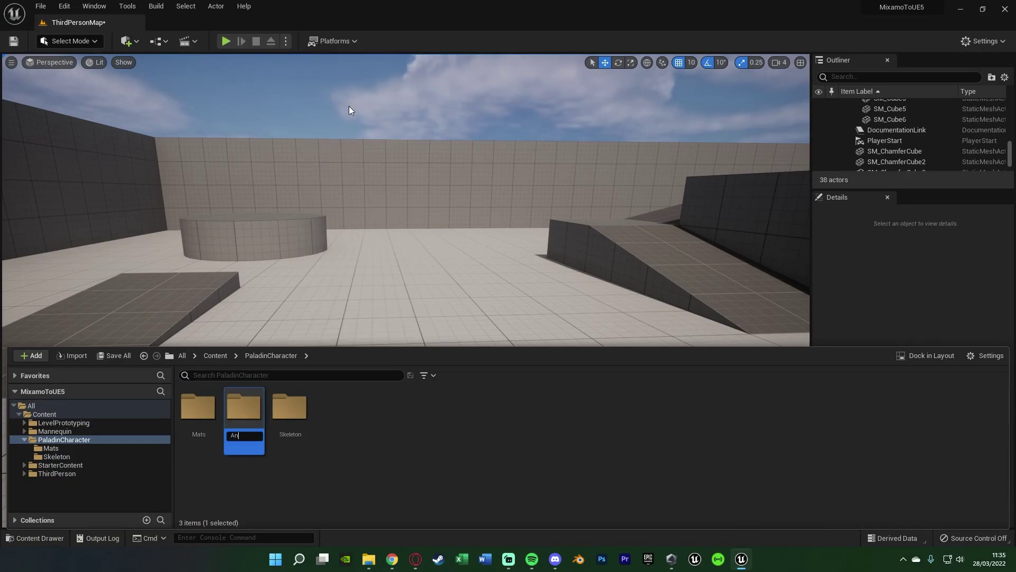
text(Animations)
key(Return)
key(Return)
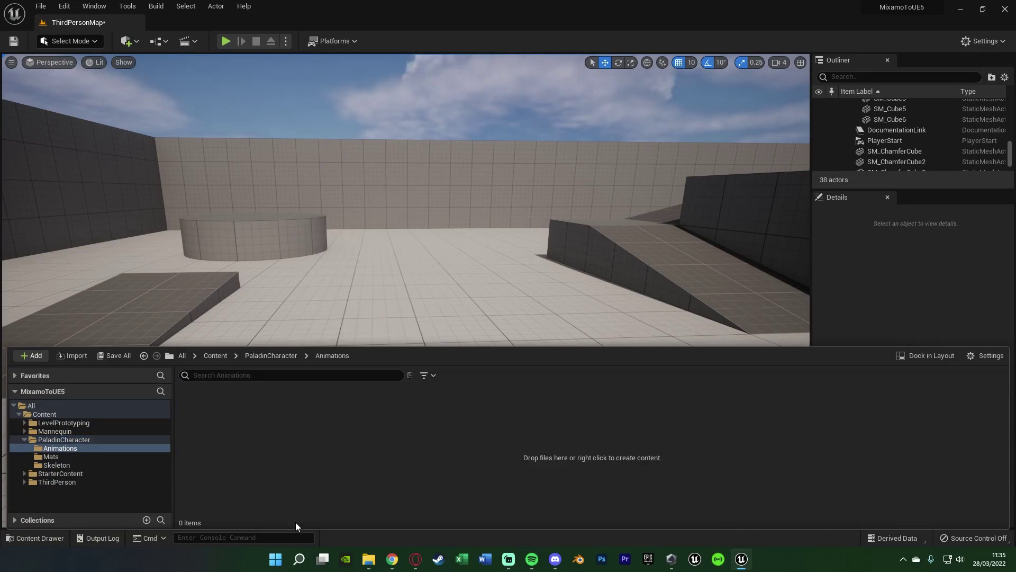
Import the Breathing Idle, Walking, Running, Jumping Up, Jumping Down and Falling Idle FBX files from Downloads into Animations, using paladin_j_nordstrom_Skeleton
click(369, 559)
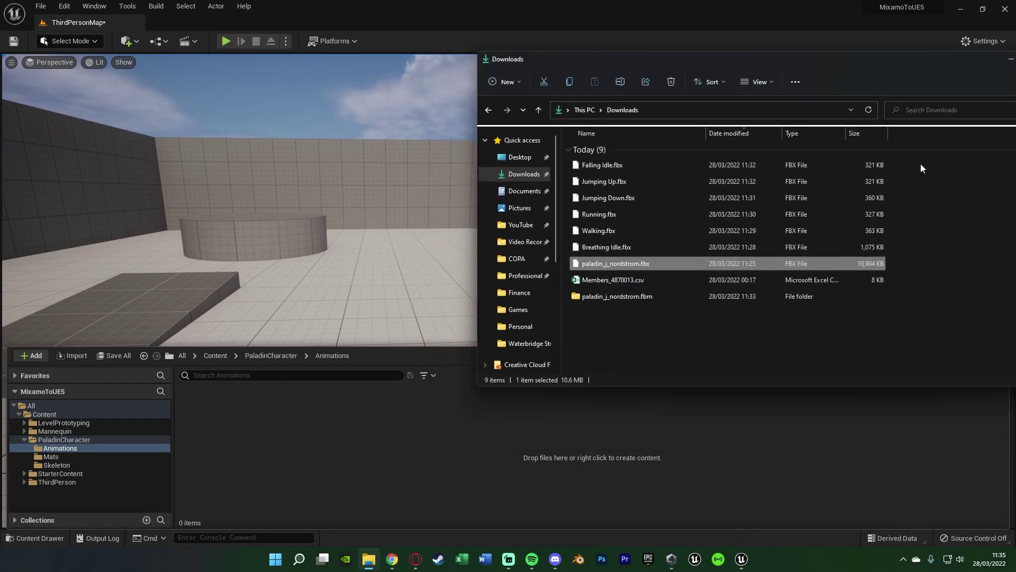
drag(921, 164, 657, 253)
drag(683, 201, 374, 445)
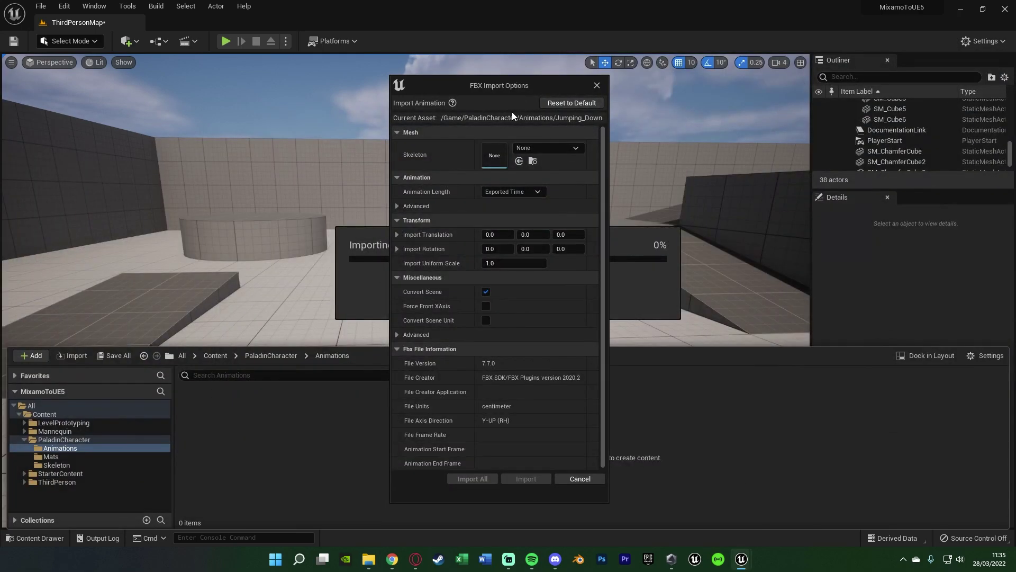
click(536, 149)
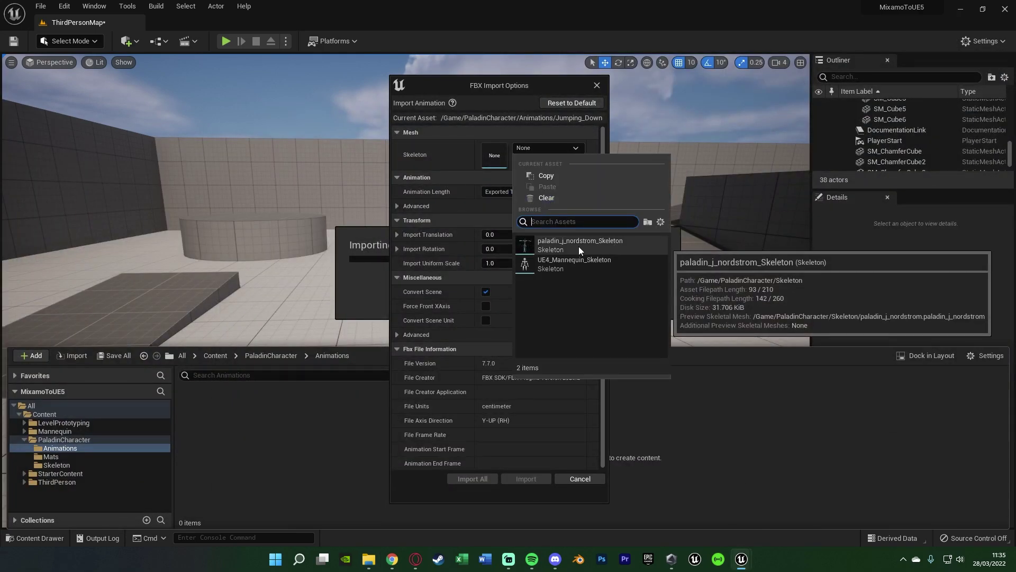
click(619, 246)
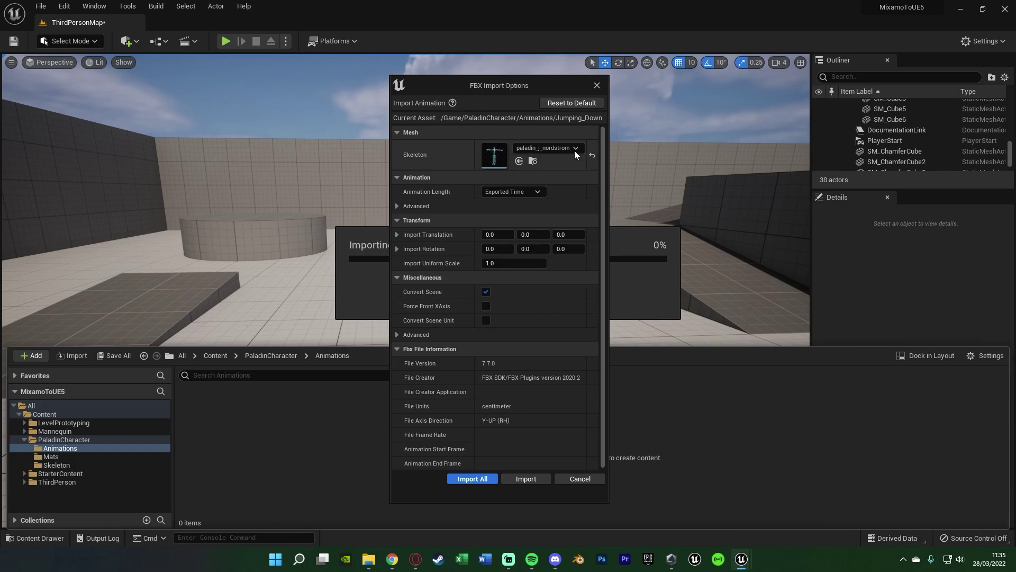
click(462, 479)
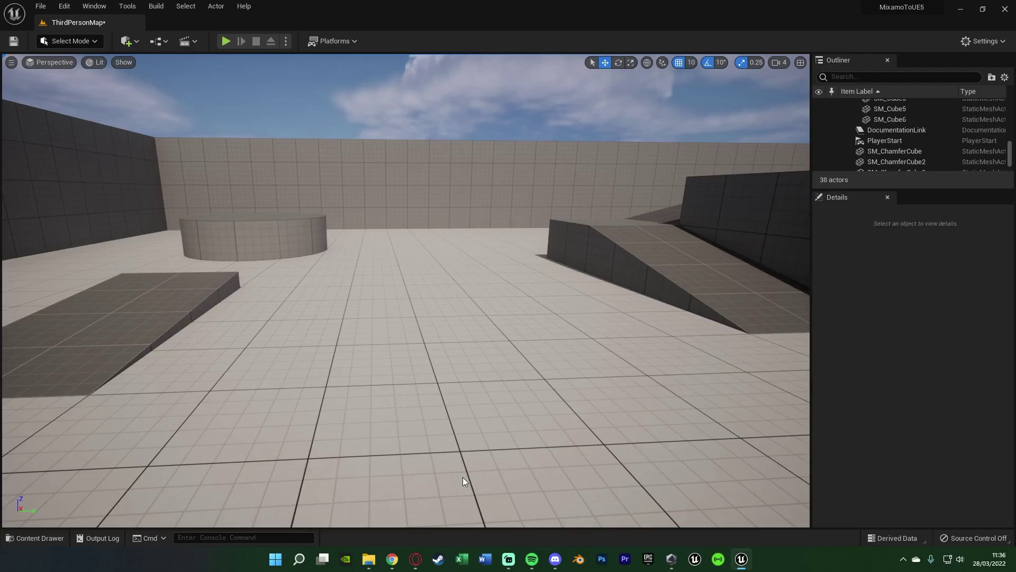
Place all six imported Paladin animations together on the level floor in front of the wall
key(ctrl+space)
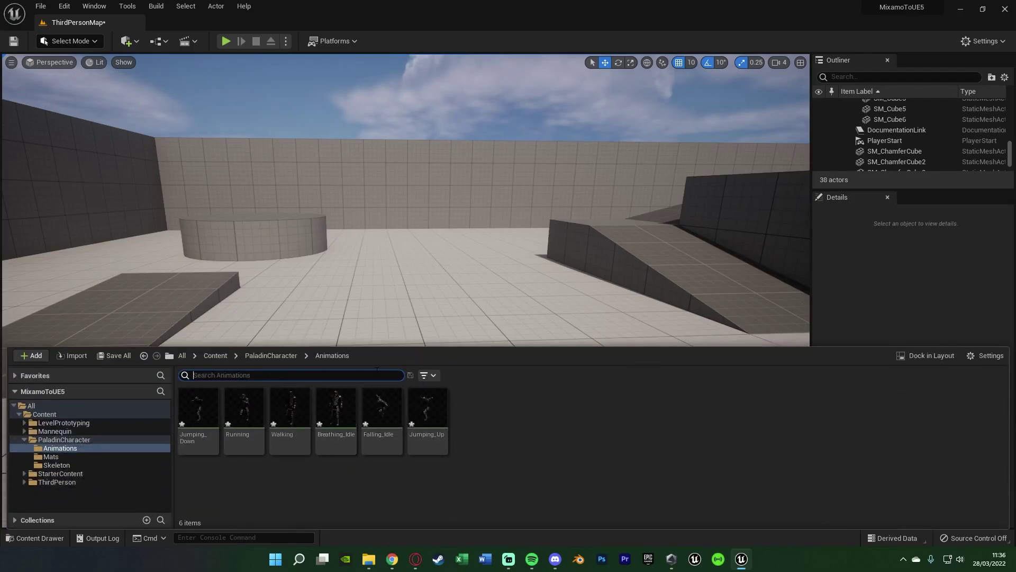
drag(567, 256, 567, 257)
key(ctrl+space)
click(198, 418)
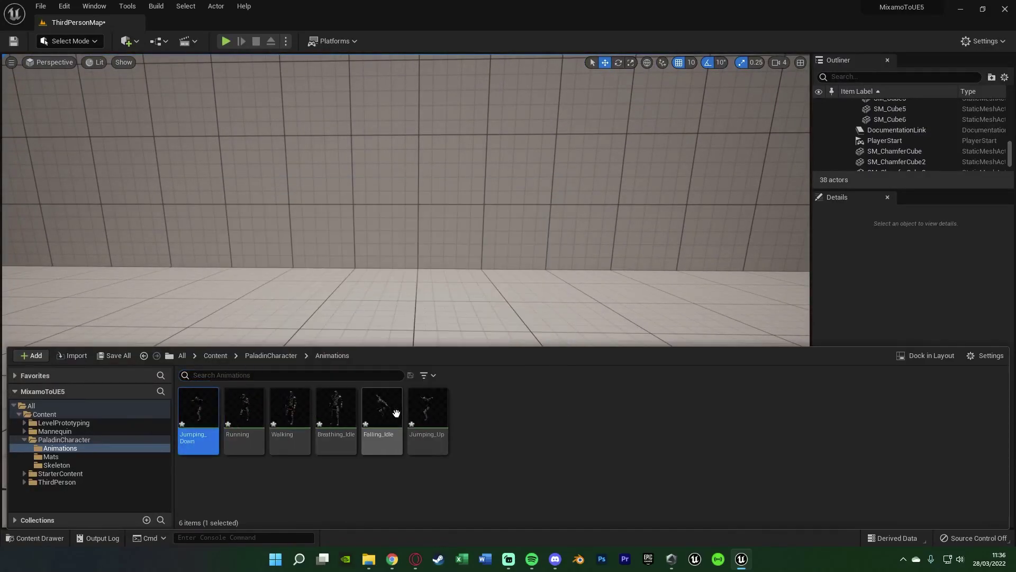
shift+click(428, 418)
drag(291, 420, 419, 331)
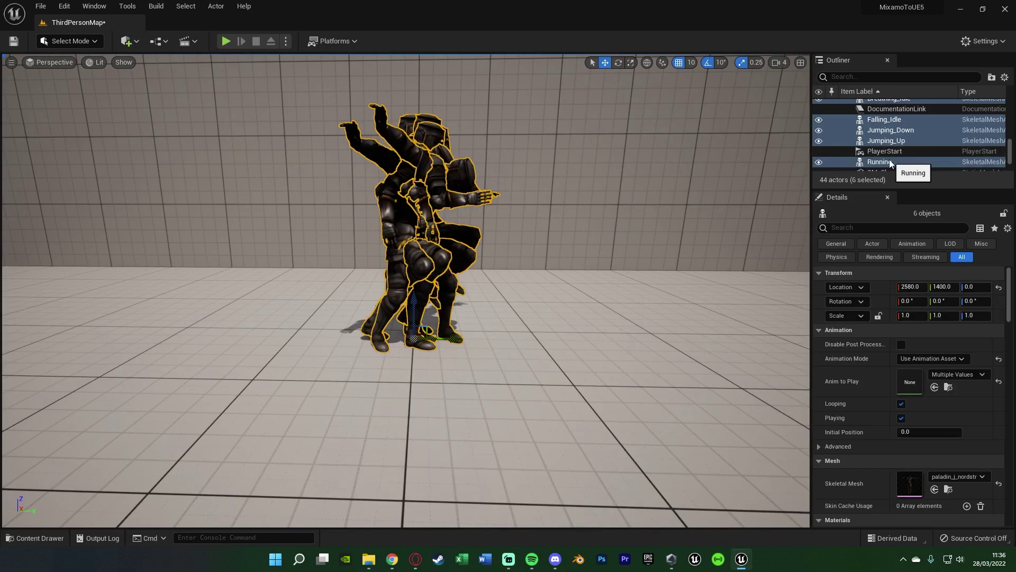
Try separating the Running Paladin from the group by moving it along Y to 1530, and undo the changes
click(895, 162)
drag(424, 333, 576, 340)
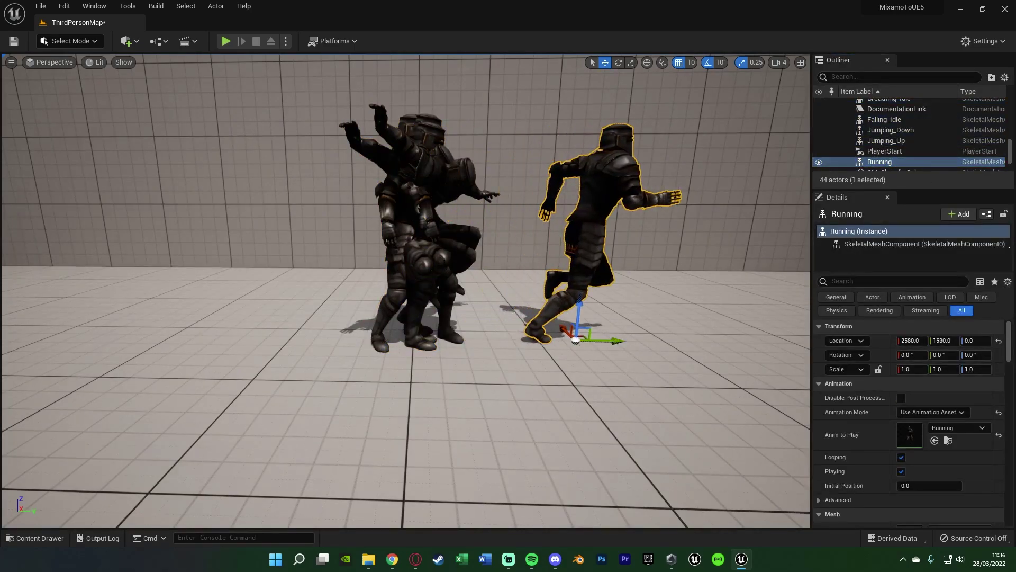
click(418, 318)
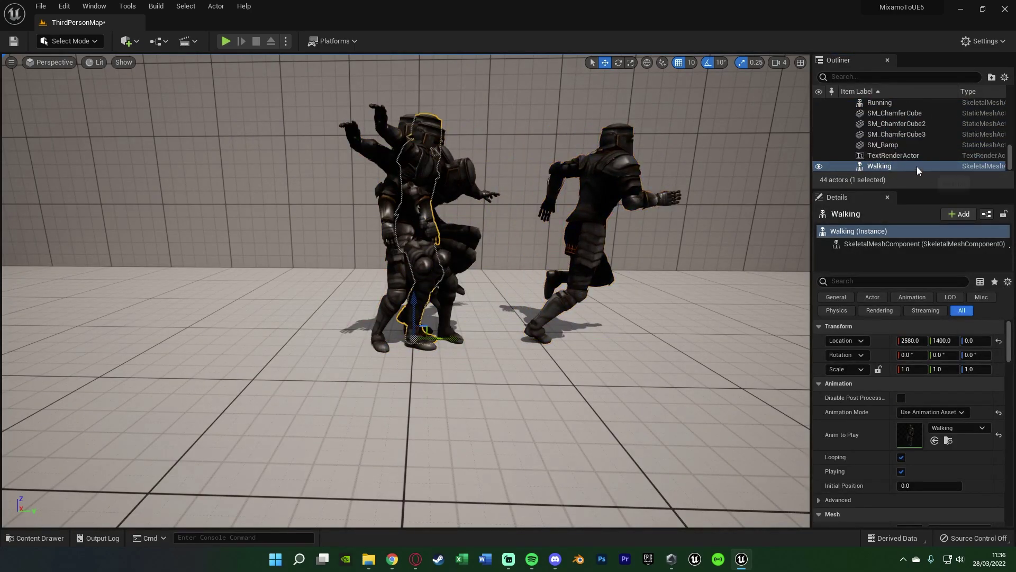
key(ctrl+z)
key(ctrl+z)
key(ctrl+z)
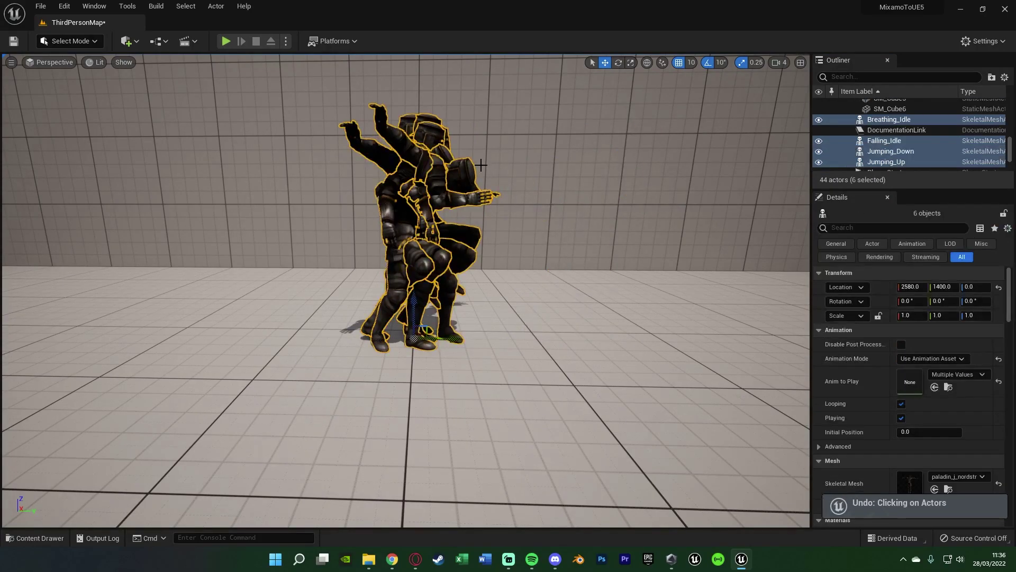
key(ctrl+z)
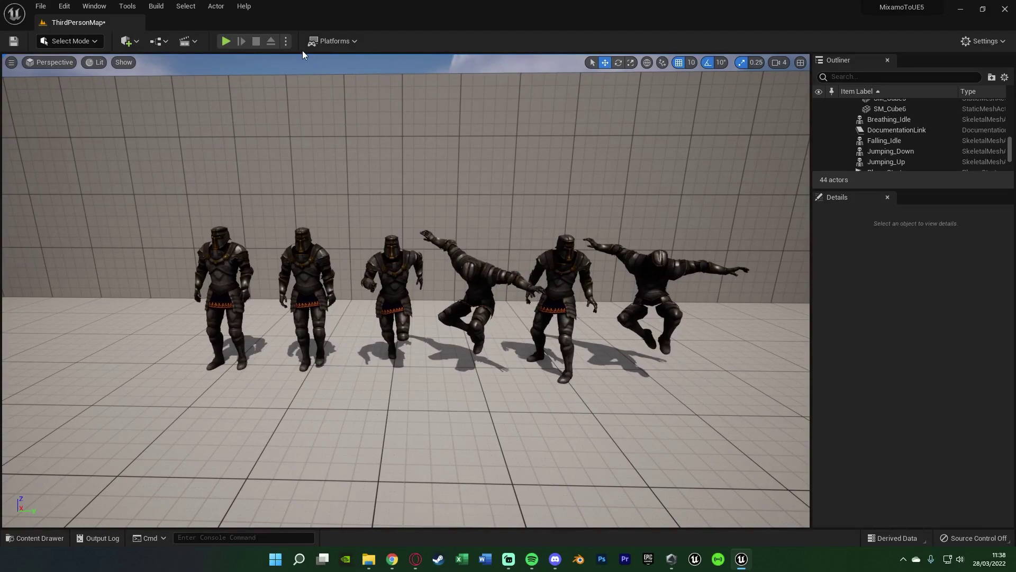
Simulate the level and view the six Paladin animations playing in a row
key(alt+p)
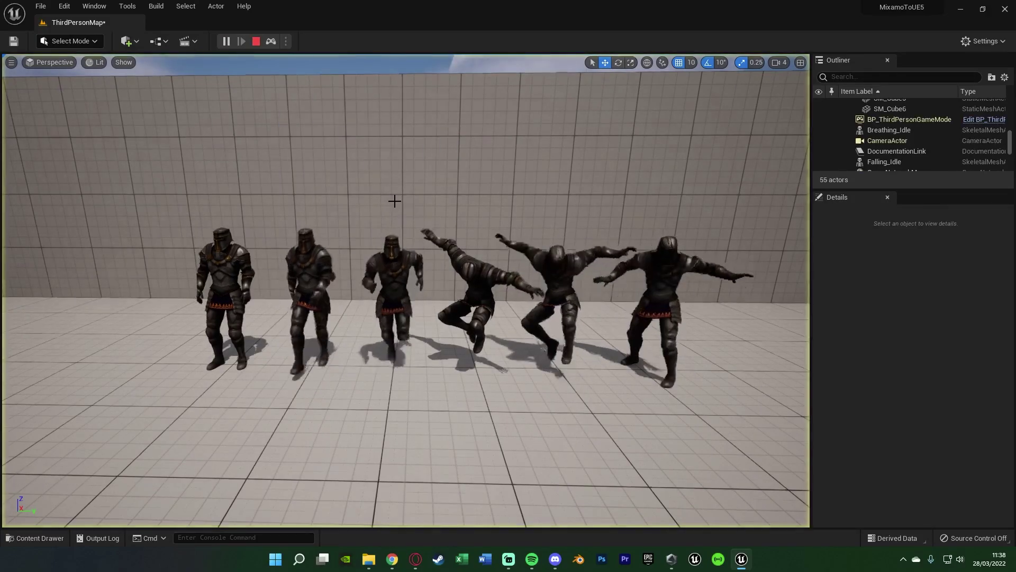
key(w)
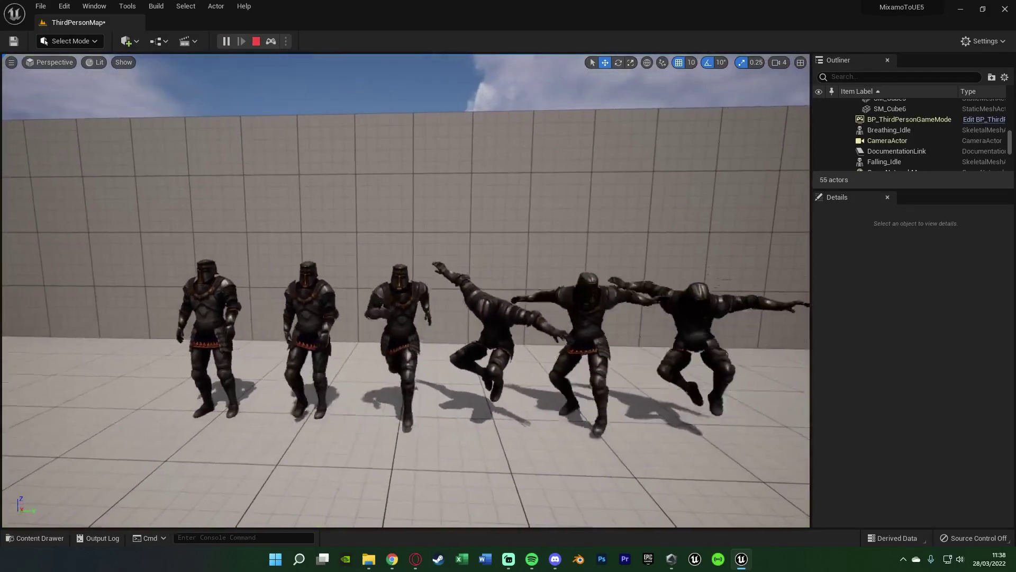
key(s)
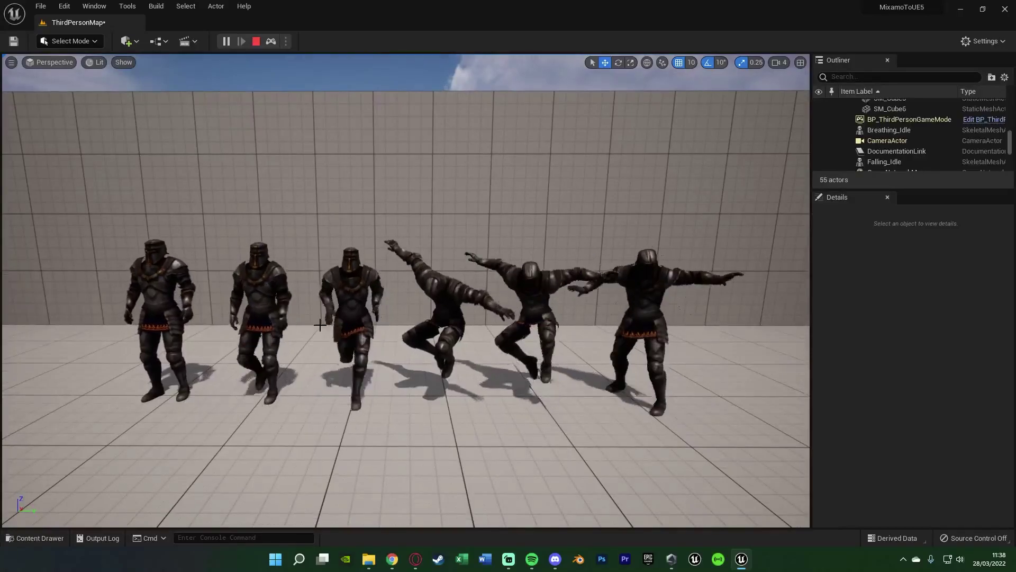